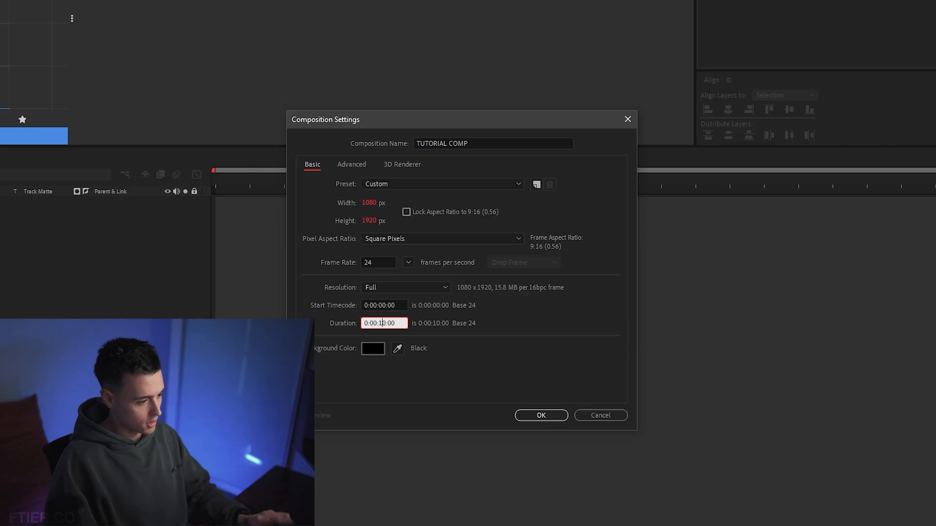
Set the motion blur shutter angle to 180° in the settings of TUTORIAL COMP and create the composition
left_click(502, 372)
left_click(357, 166)
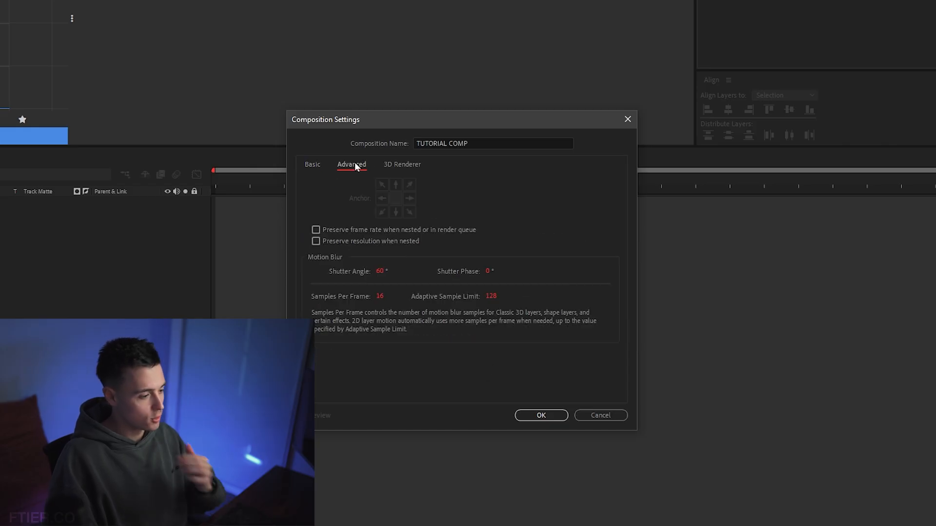
left_click(381, 272)
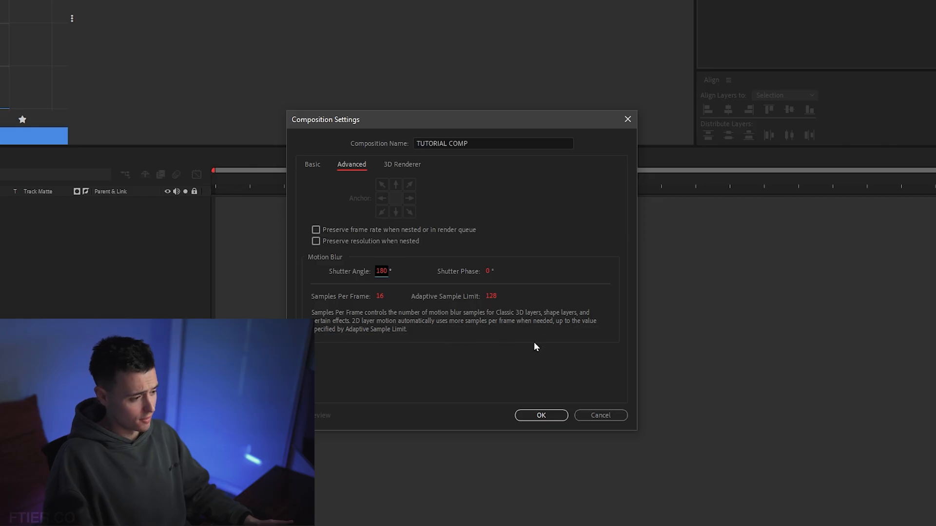
left_click(543, 415)
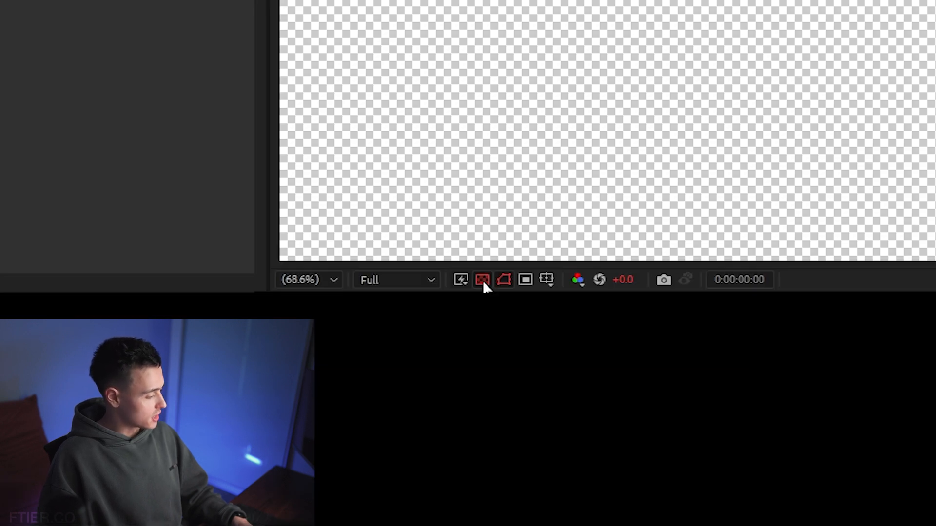
Toggle the transparency grid off and back on, and add a black solid at full composition size
left_click(482, 280)
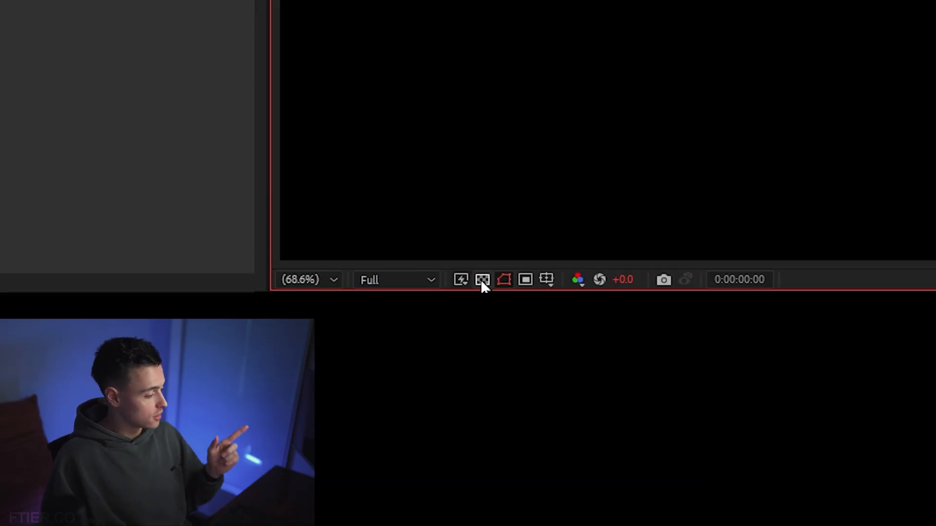
left_click(482, 280)
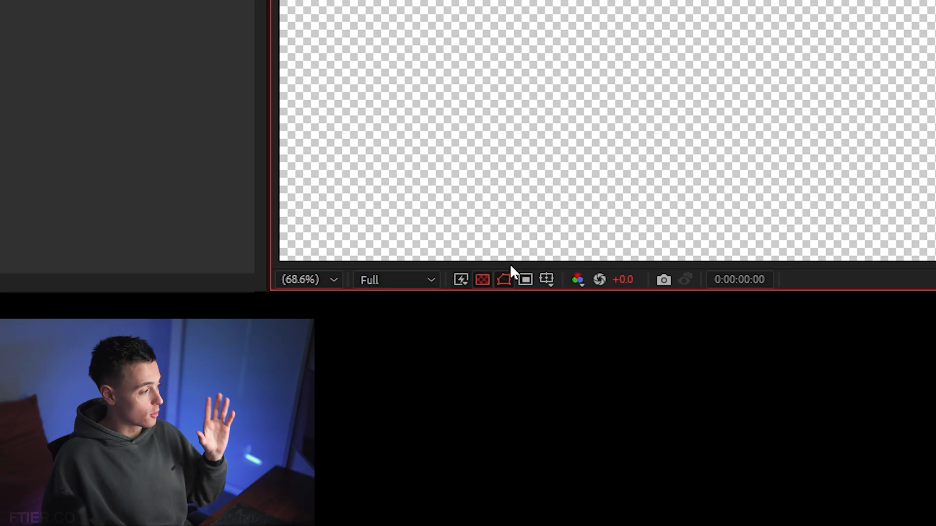
right_click(342, 214)
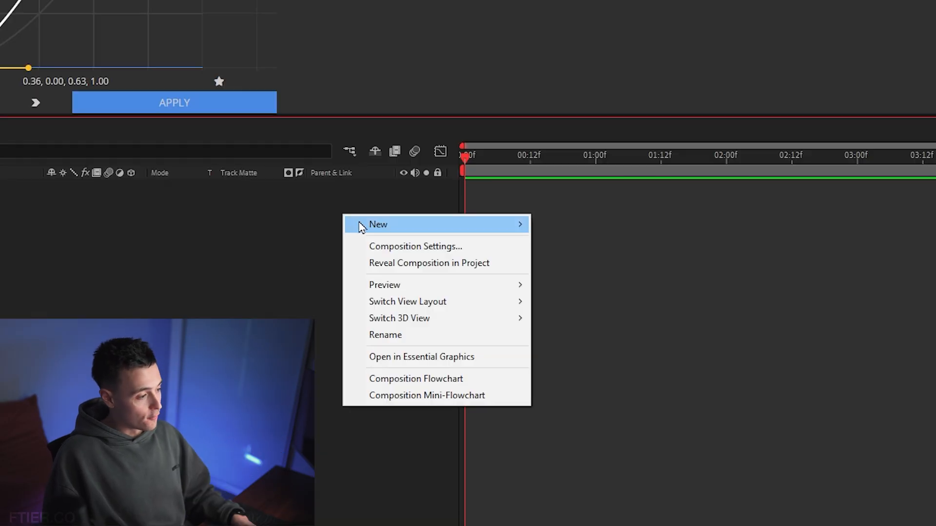
mouse_move(440, 225)
left_click(566, 265)
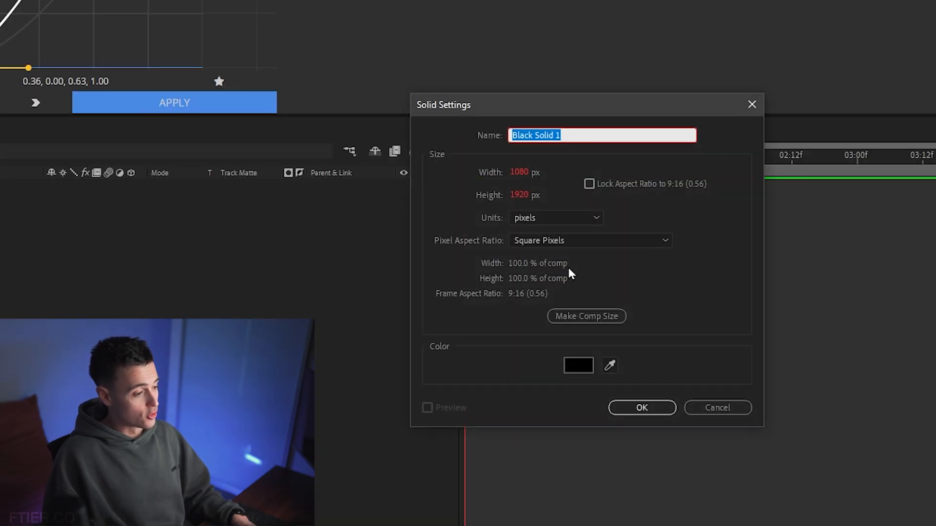
left_click(644, 409)
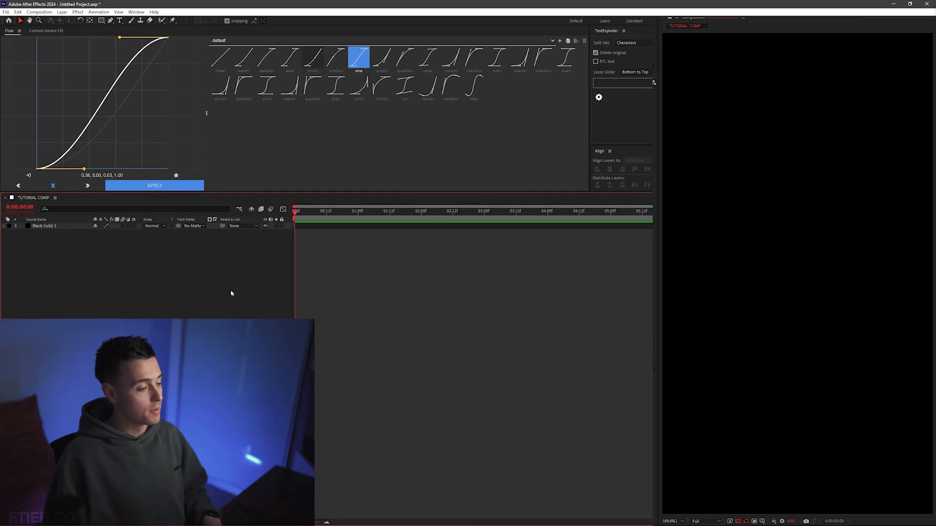
Try a Fill effect with a bright blue colour on the black solid, and remove the effect
left_click(346, 225)
key("ctrl+space")
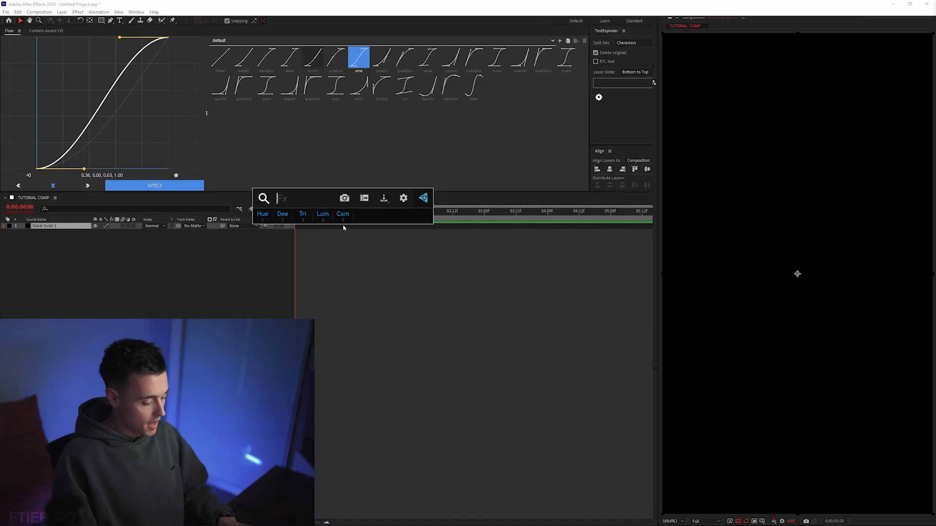
type("fill")
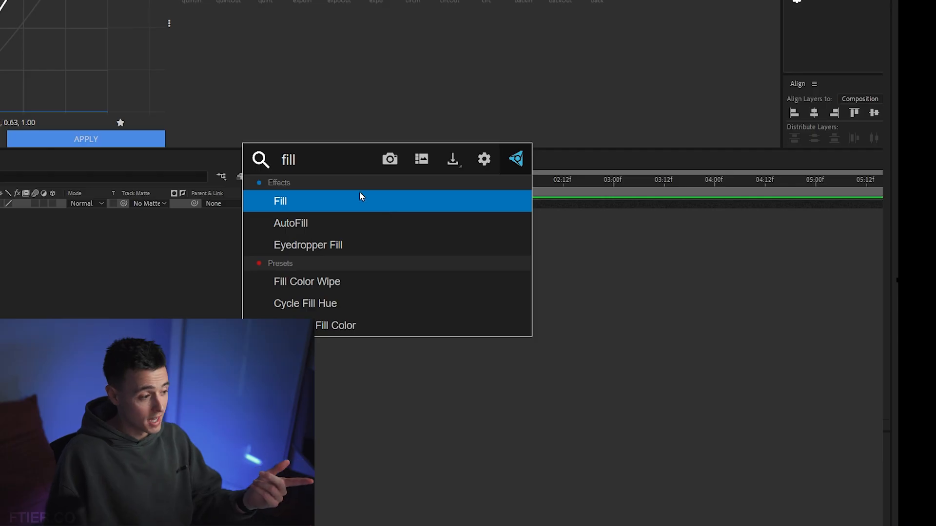
left_click(323, 209)
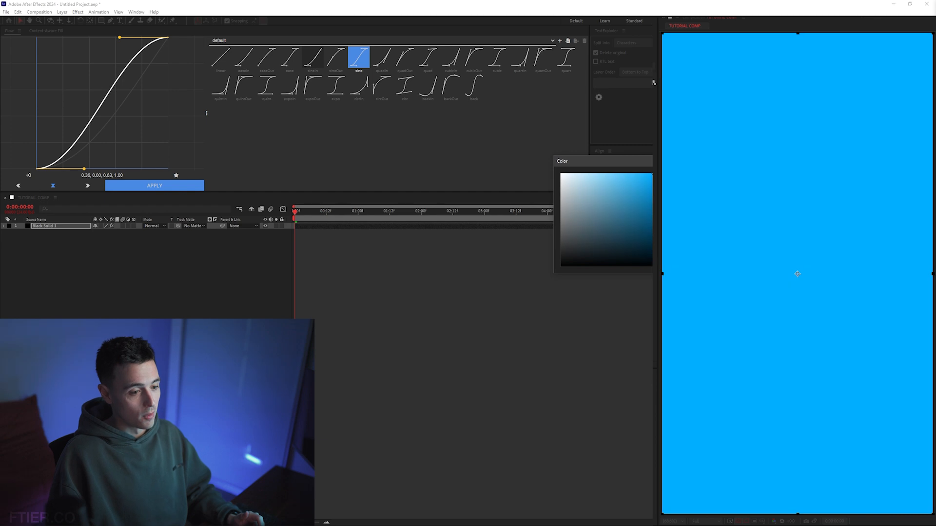
key("Return")
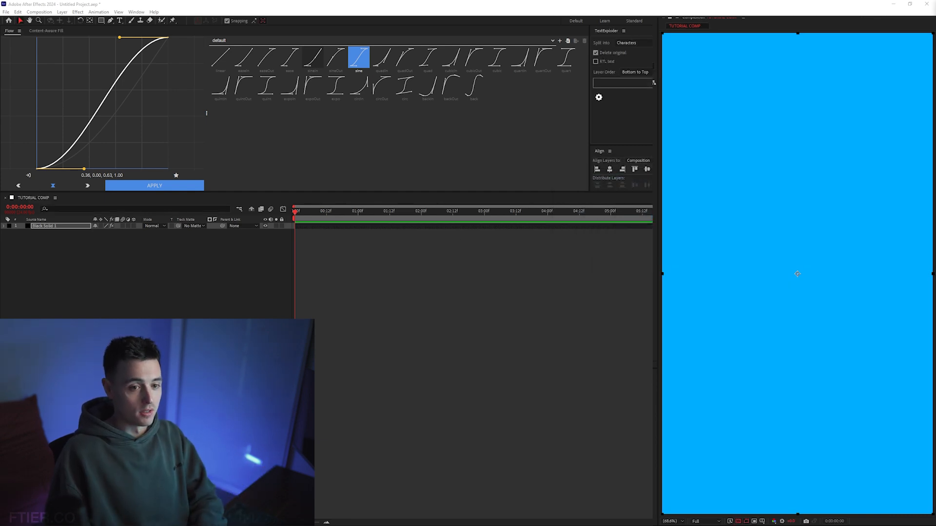
key("Delete")
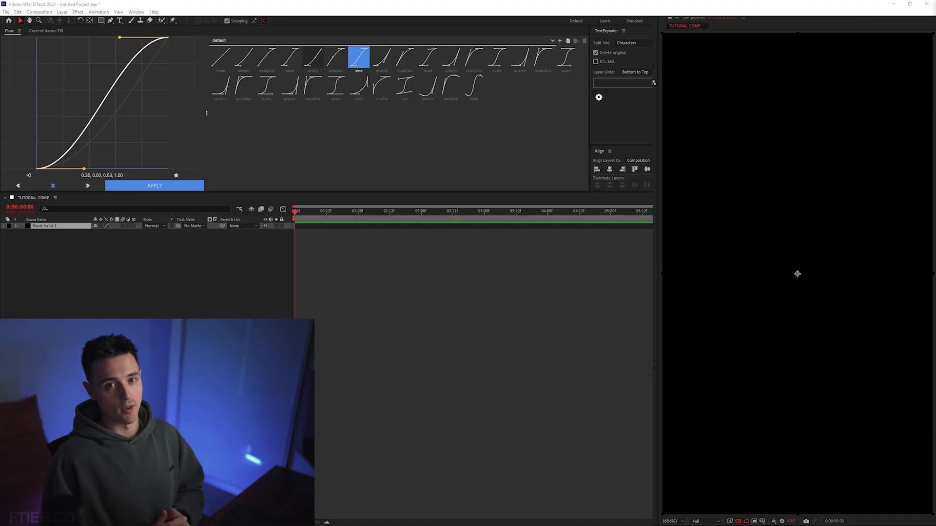
Add a one-node camera named Camera 1 with a 40 mm focal length to the composition
left_click(192, 297)
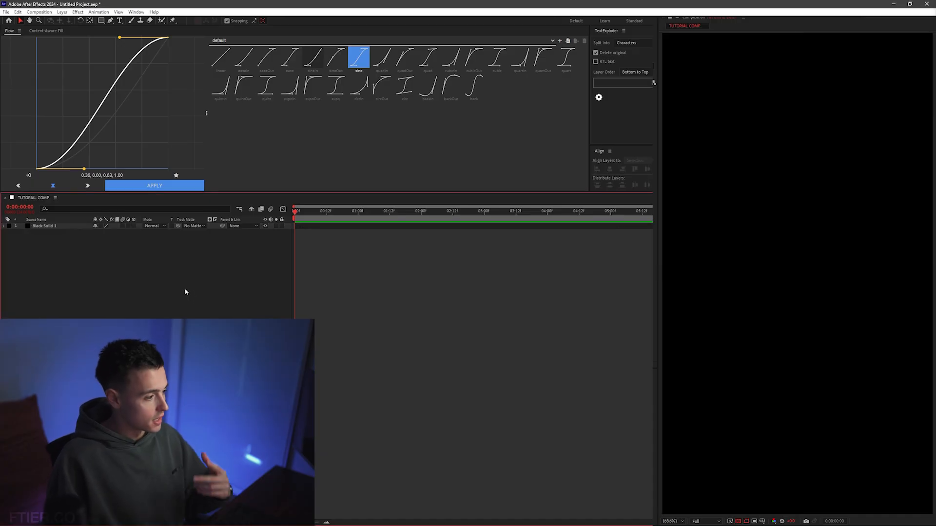
right_click(195, 271)
mouse_move(278, 276)
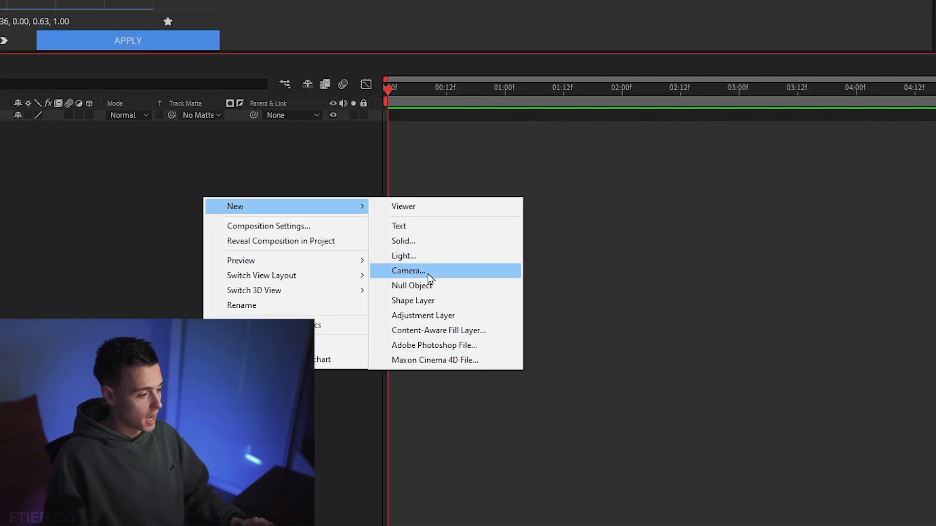
left_click(428, 272)
left_click(429, 123)
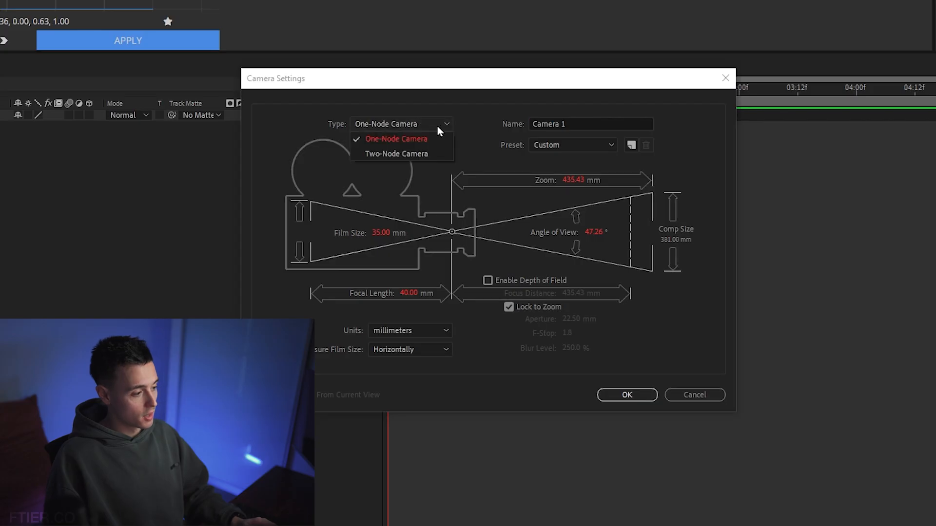
left_click(431, 139)
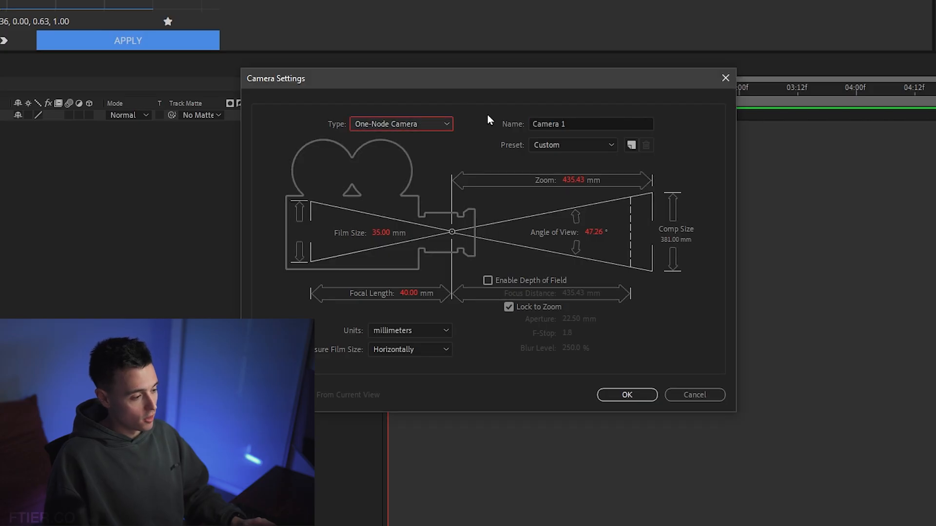
left_click(591, 123)
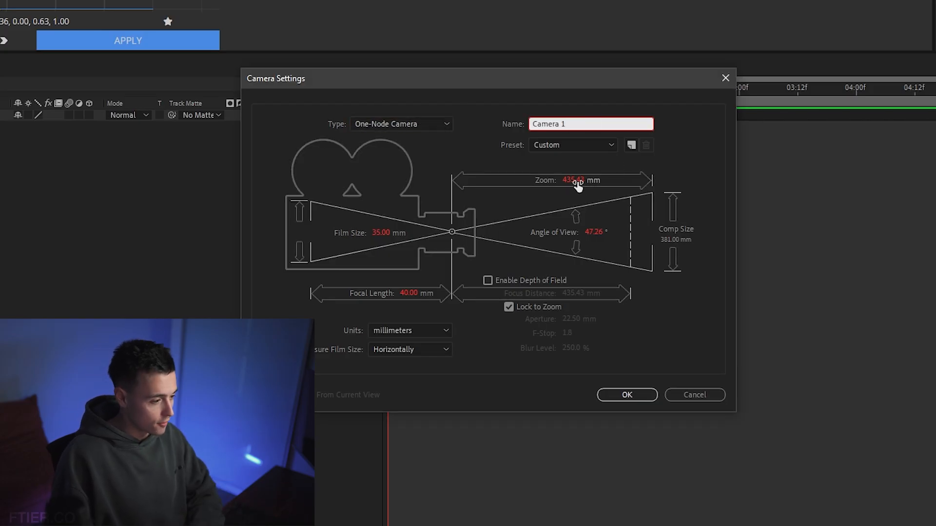
left_click(574, 338)
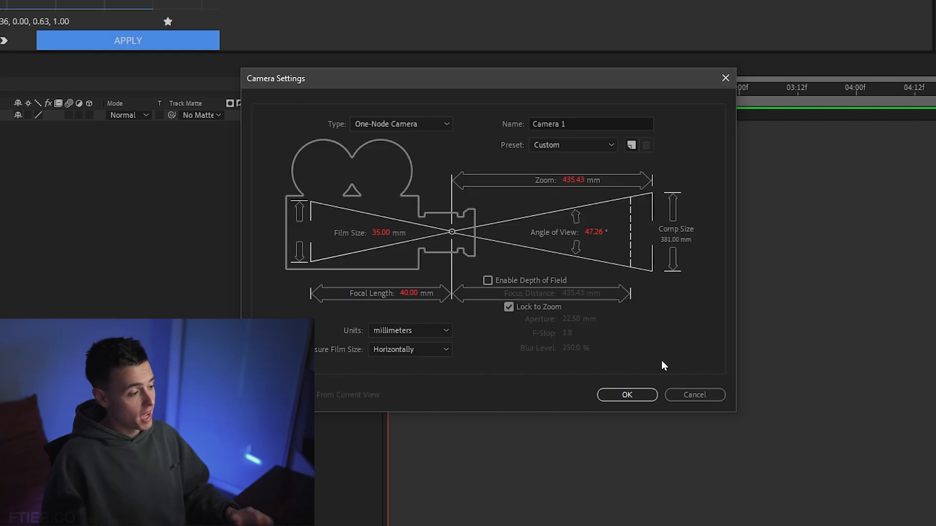
left_click(648, 395)
Reopen the settings of Camera 1, switch its type to two-node, and return it to one-node
double_click(402, 116)
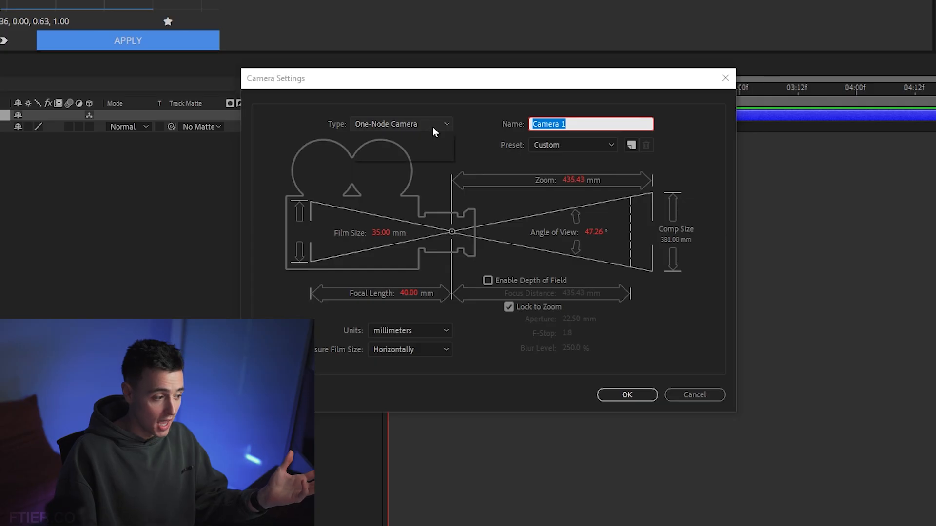
left_click(432, 127)
left_click(415, 153)
left_click(445, 126)
left_click(403, 139)
left_click(627, 394)
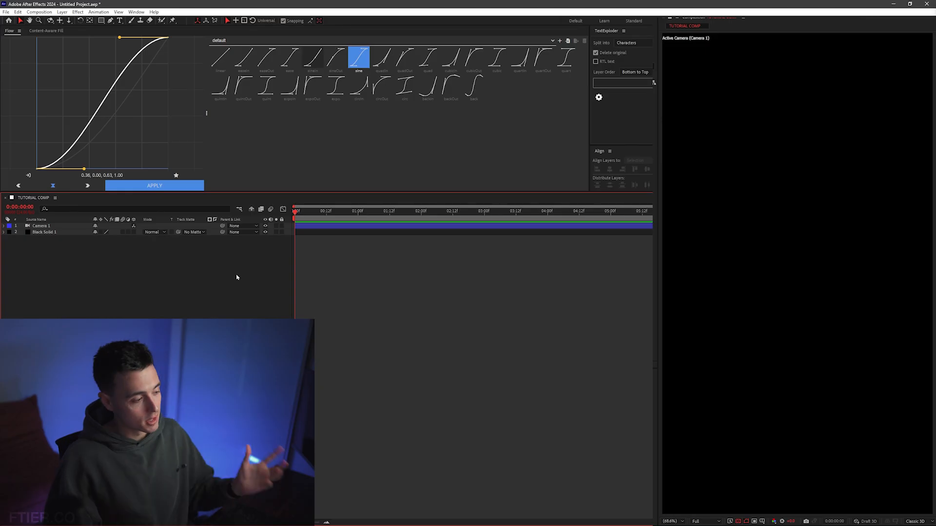
right_click(229, 266)
mouse_move(263, 268)
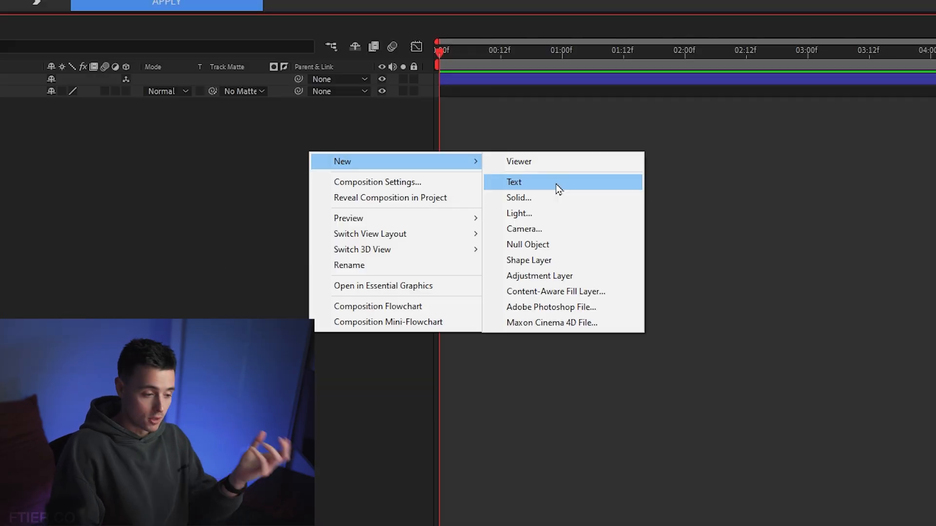
left_click(355, 279)
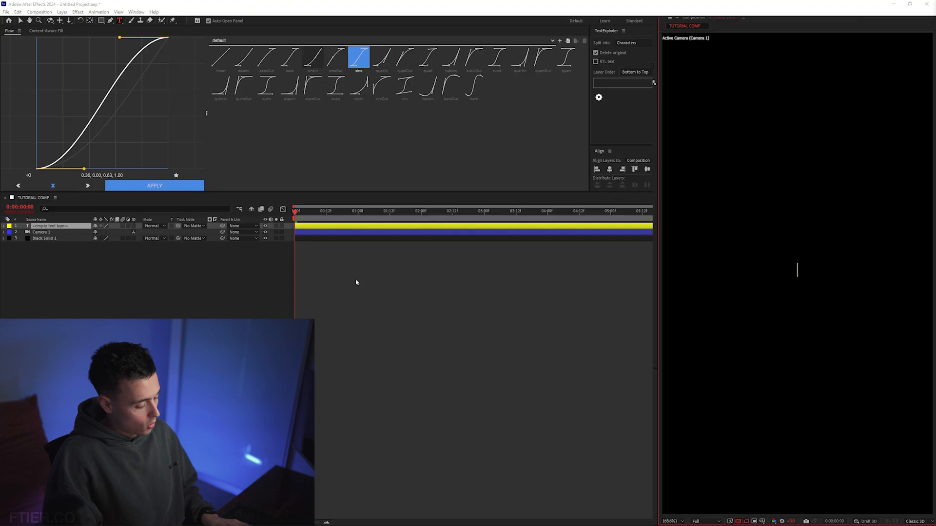
key("ctrl+z")
Use the Type tool to place a new text layer reading HELLO in the upper middle of the composition
left_click(121, 23)
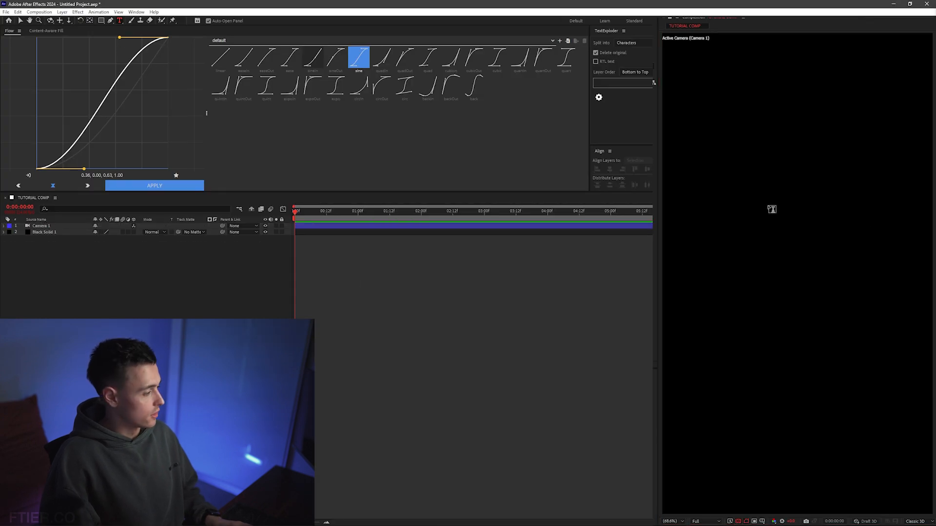
left_click(754, 241)
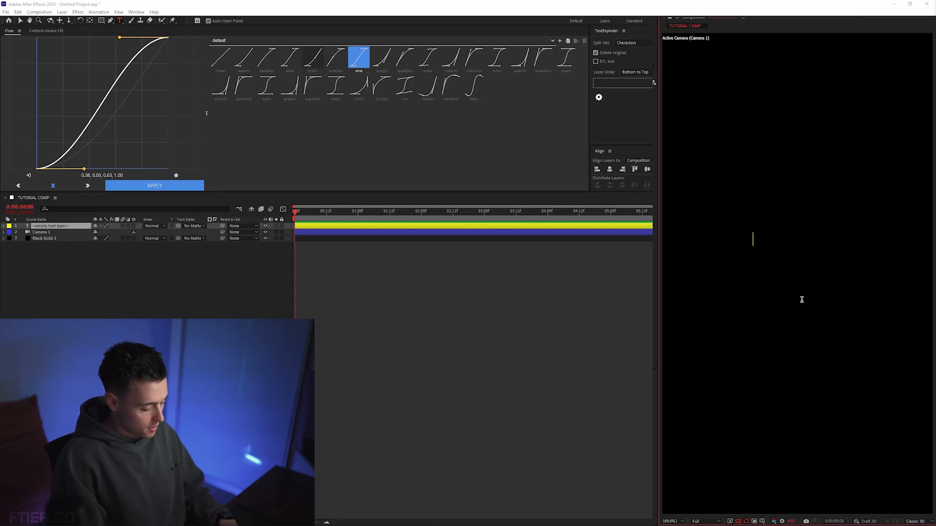
type("HELLO")
key("Escape")
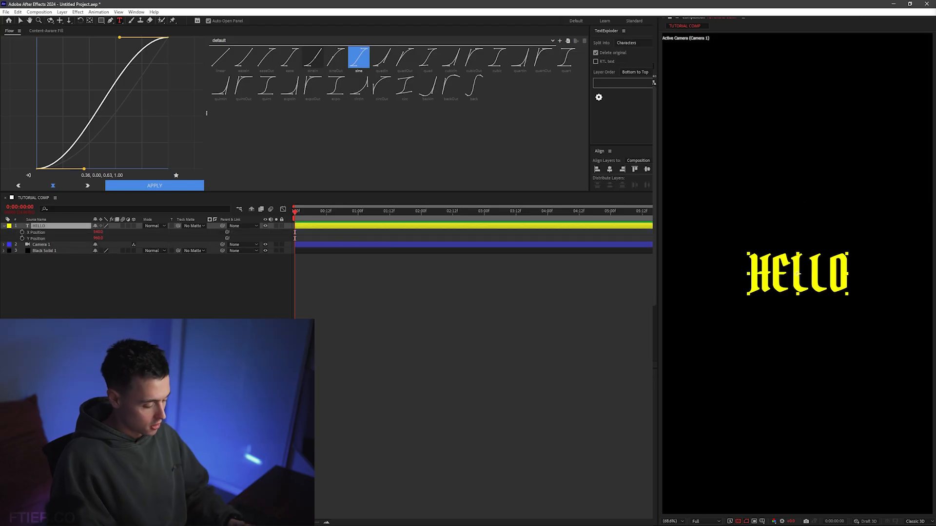
Centre the HELLO layer's anchor point on the text and centre the layer in the composition
key("Return")
left_click(333, 228)
key("ctrl+alt+Home")
key("ctrl+Home")
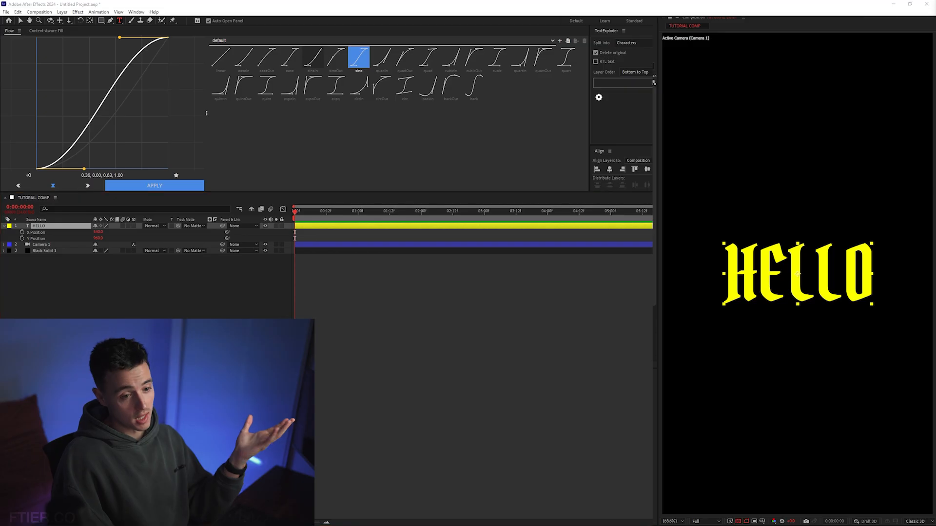
Find the Extrude effect and apply it to the HELLO text layer
key("ctrl+space")
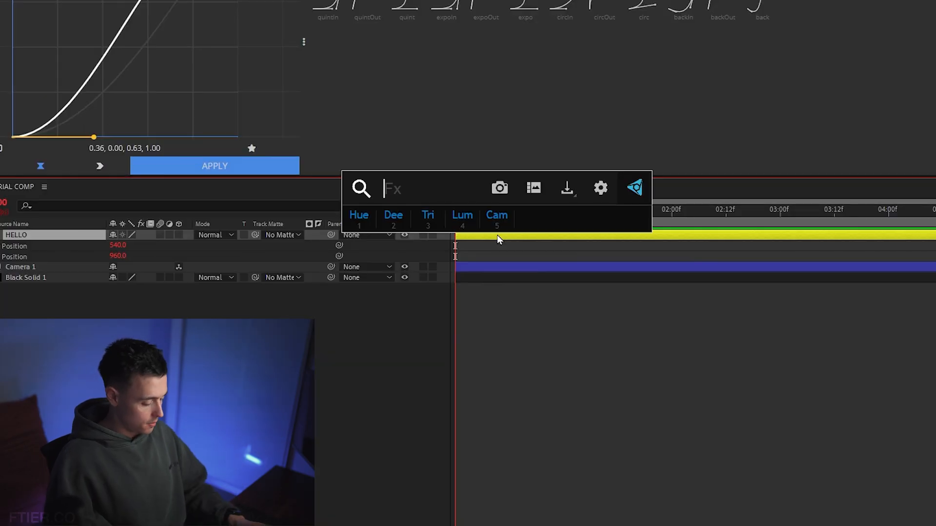
type("extrude")
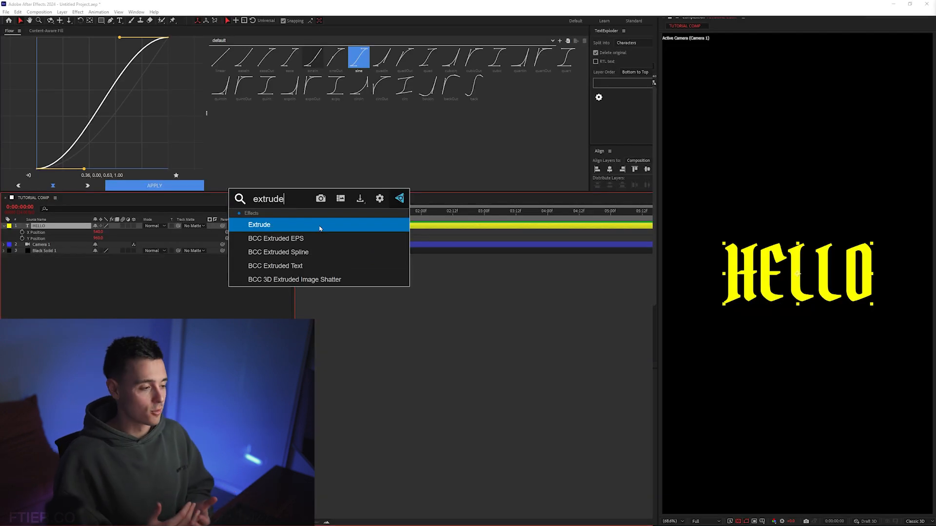
left_click(320, 229)
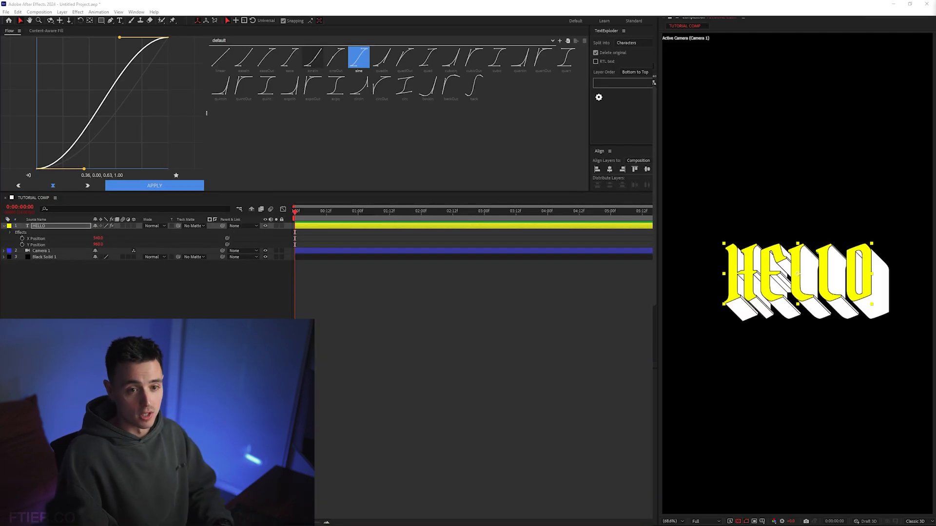
Change the Extrude effect's side fill colour on the HELLO layer to a dark yellow
left_click_drag(799, 73, 516, 7)
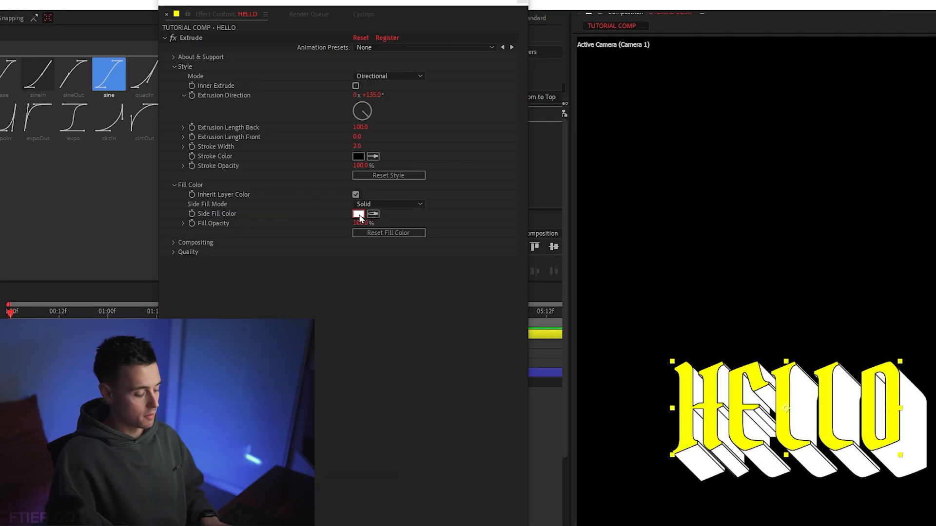
left_click(523, 151)
left_click(687, 404)
left_click_drag(559, 274, 561, 340)
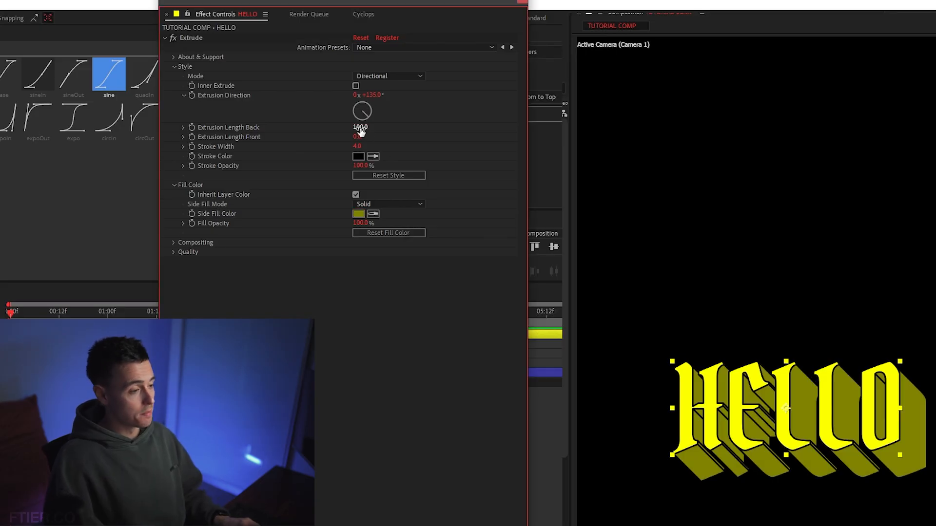
Try a shorter back extrusion length, undo it, and set the Extrude mode to 3D Camera
left_click_drag(361, 130, 341, 126)
key("ctrl+z")
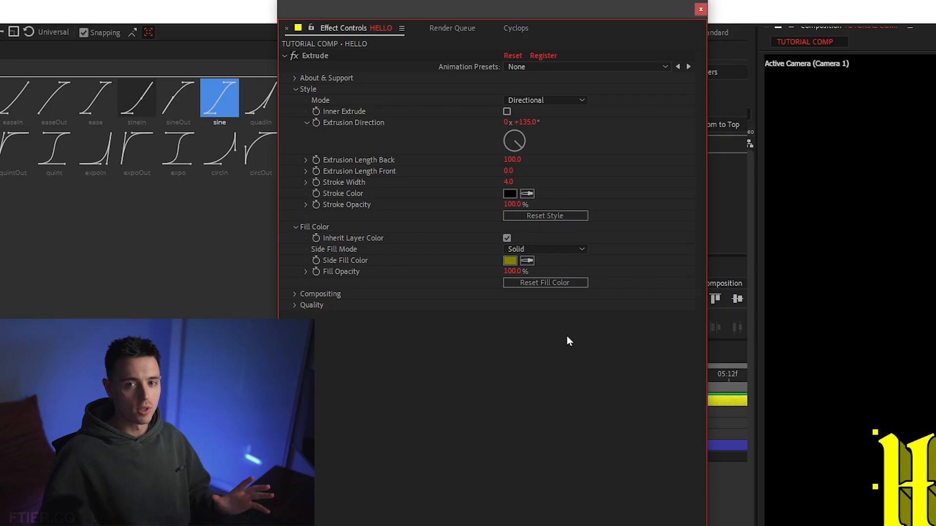
left_click(558, 99)
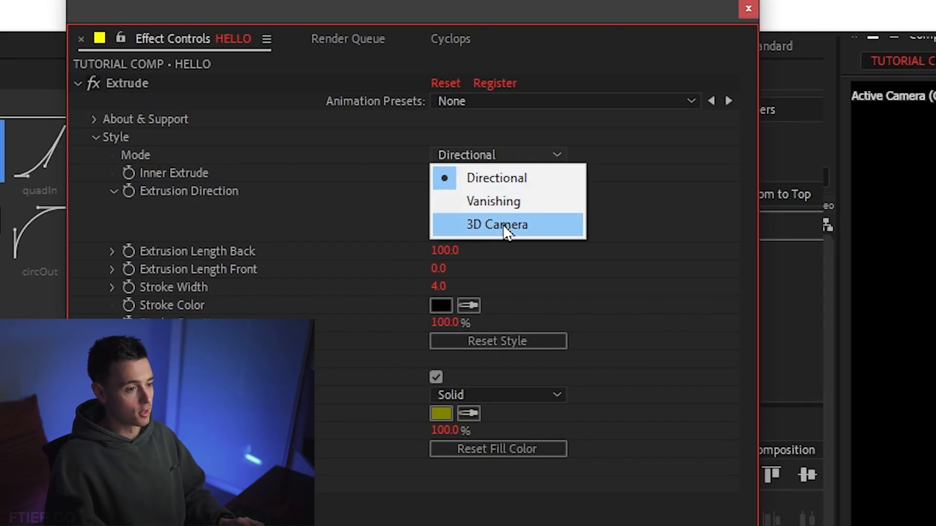
left_click(507, 225)
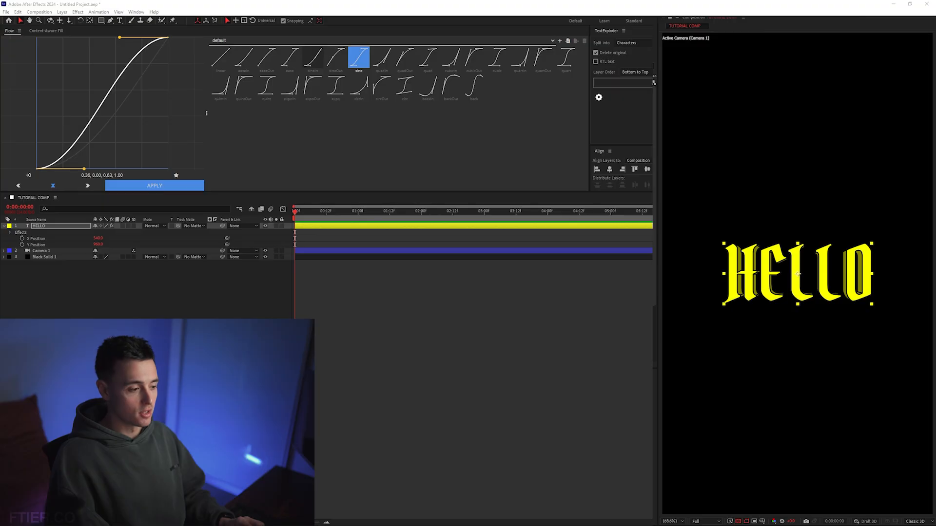
Move Camera 1 closer to the text by setting its Z Position to -815.3
left_click(316, 251)
key("p")
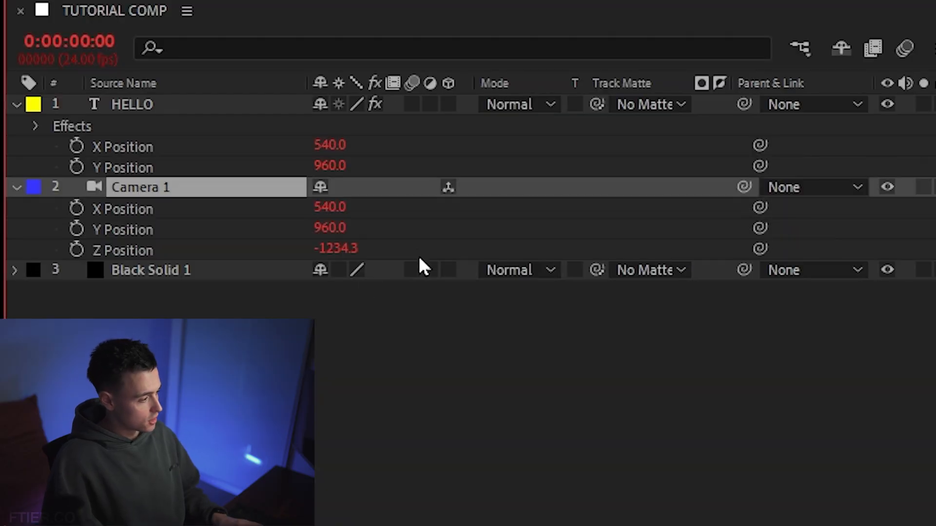
left_click_drag(338, 251, 194, 289)
Create a new null object above the HELLO layer and give it an orange label colour
right_click(195, 289)
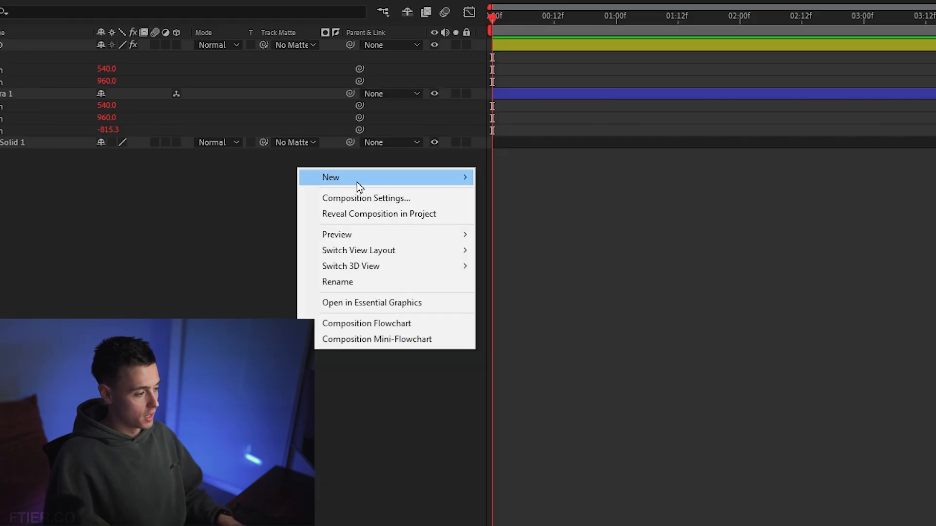
mouse_move(283, 297)
left_click(549, 260)
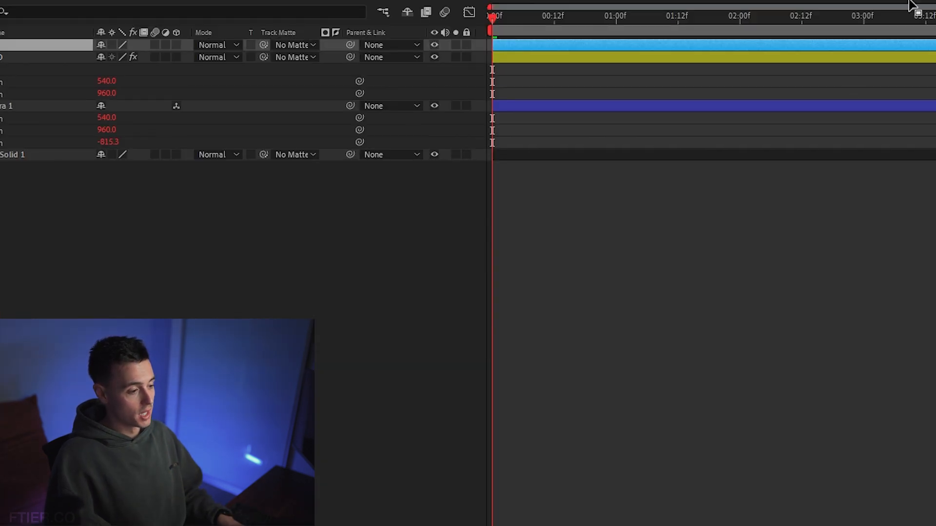
left_click(9, 227)
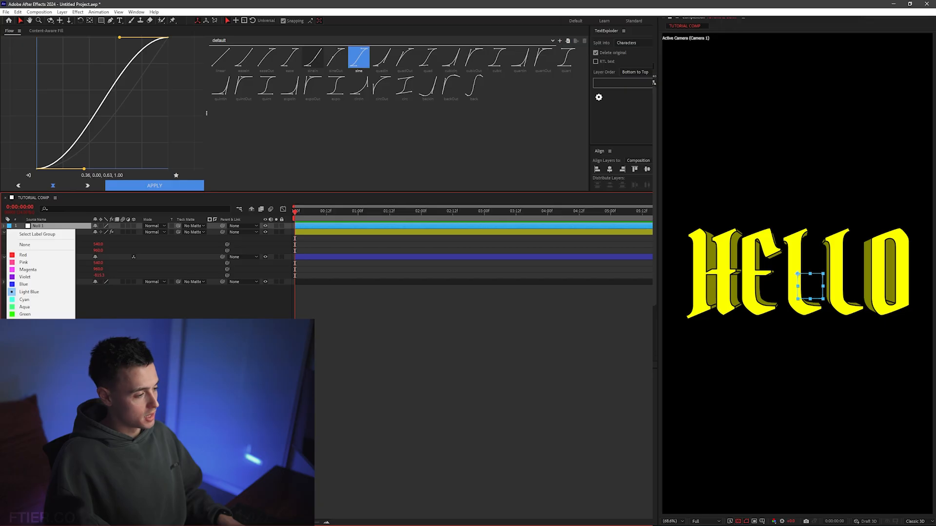
left_click(27, 337)
Set the parent layer in the HELLO layer's Extrude 3D Transform to Null 1, and rename that null HELLO TRANSFORM
left_click(39, 232)
left_click_drag(926, 97, 444, 63)
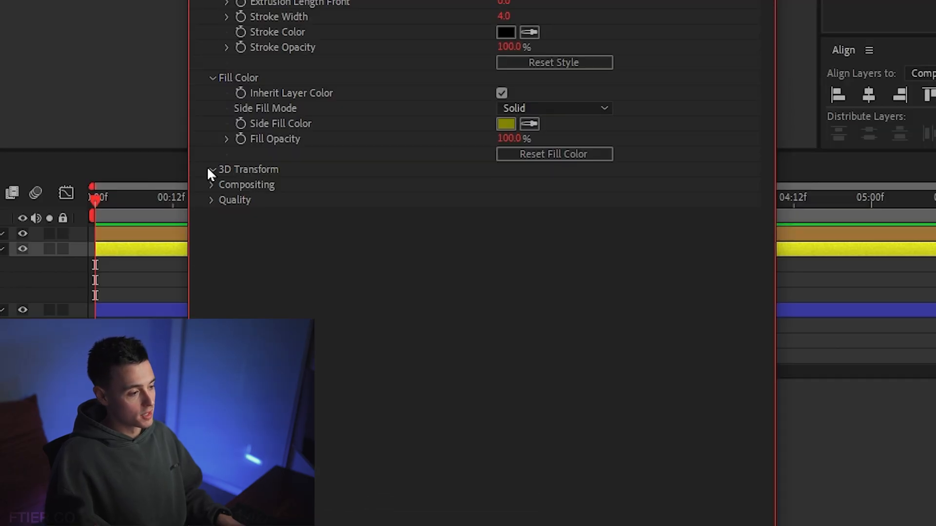
left_click(342, 199)
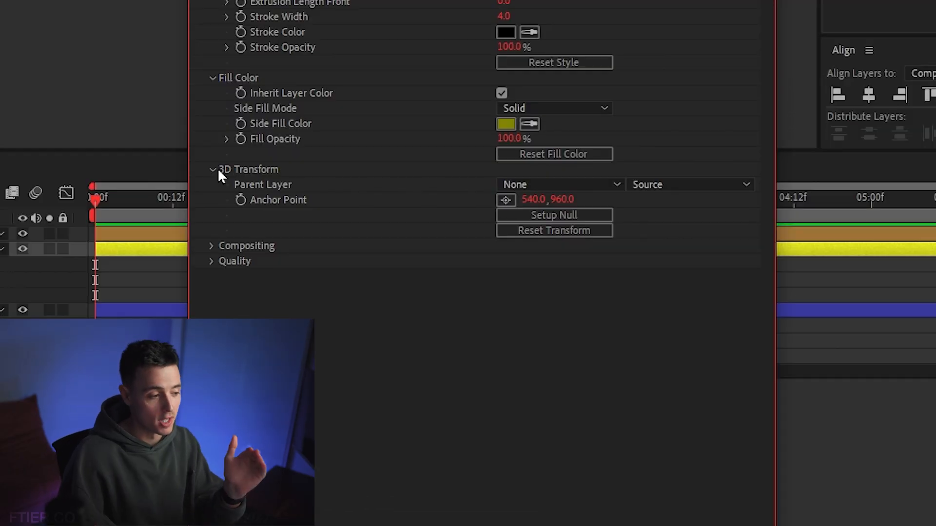
left_click(585, 184)
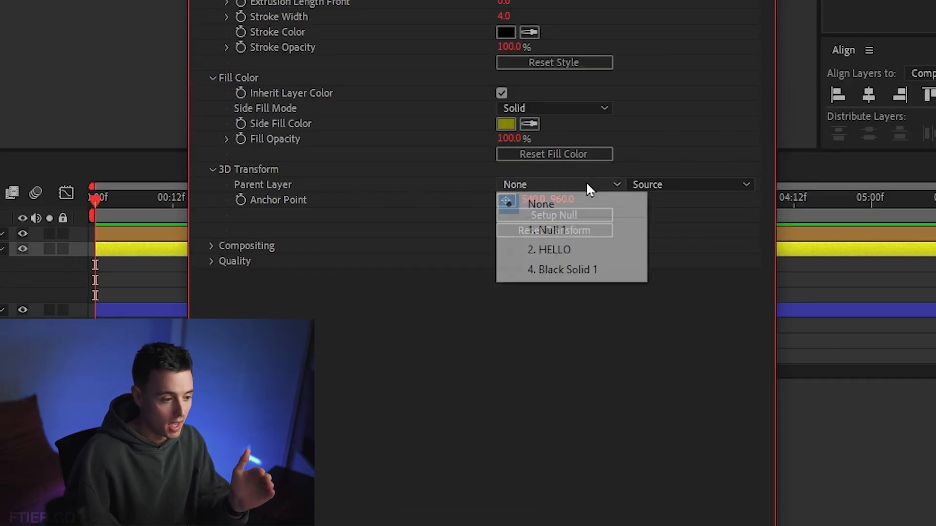
left_click(573, 239)
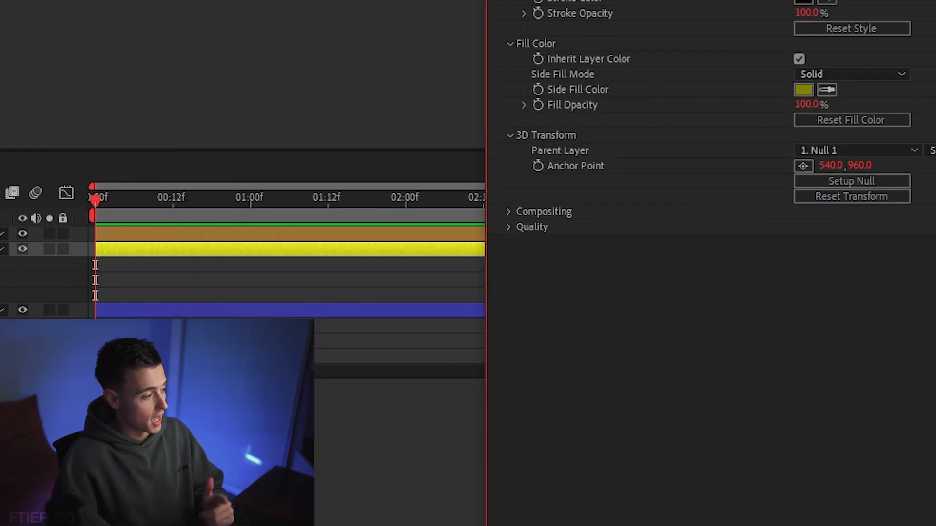
key("Return")
type("HELLO TRANSFORM")
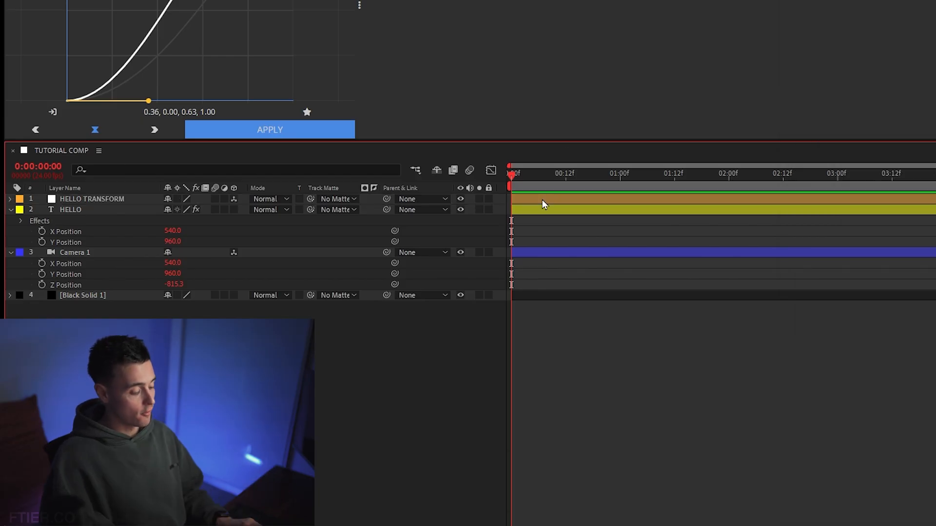
Try rotating the extruded text by changing the HELLO TRANSFORM null's rotation values
left_click(543, 198)
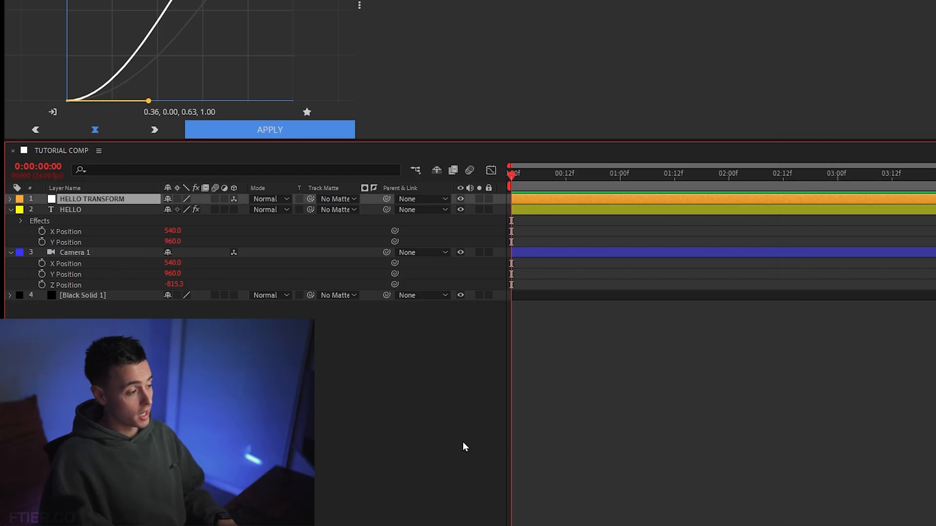
key("r")
left_click_drag(185, 234, 163, 233)
key("ctrl+z")
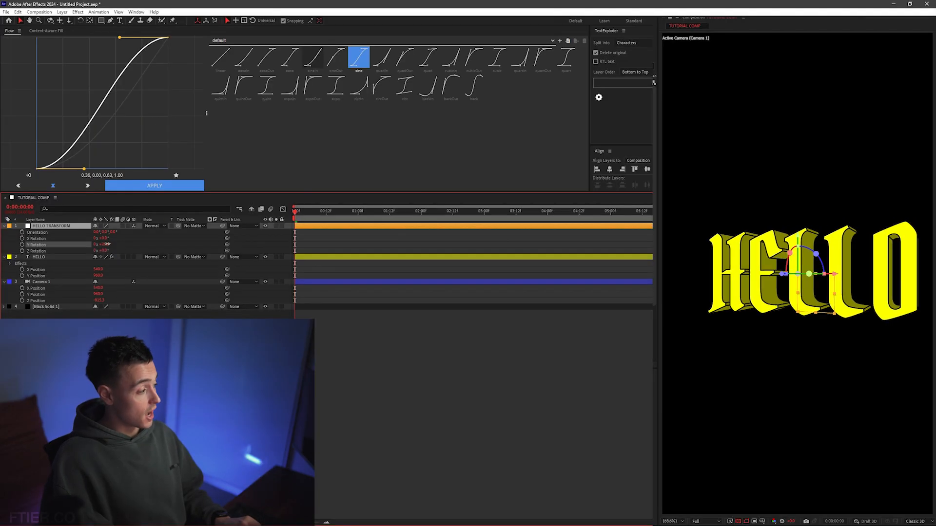
left_click_drag(106, 240, 78, 239)
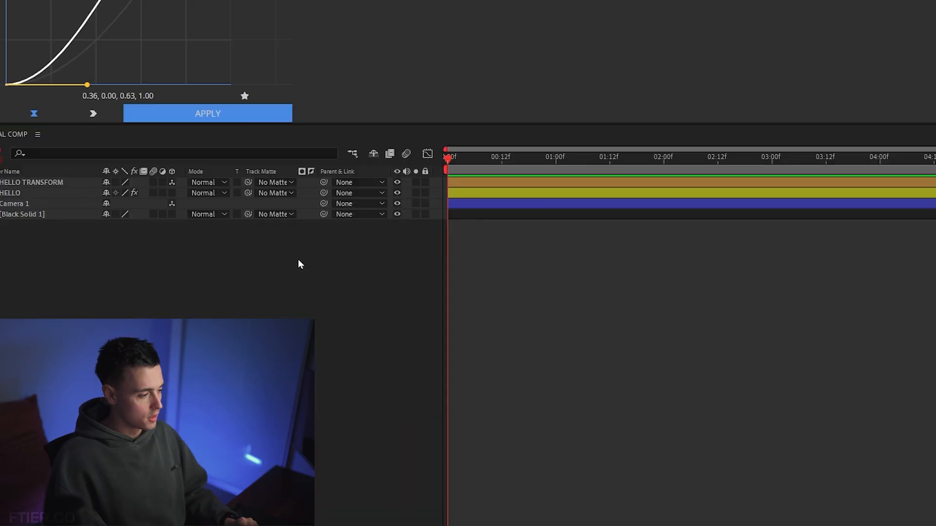
Add a new adjustment layer on top of all layers and apply the Dehancer Pro v7.1.1 effect to it
right_click(299, 262)
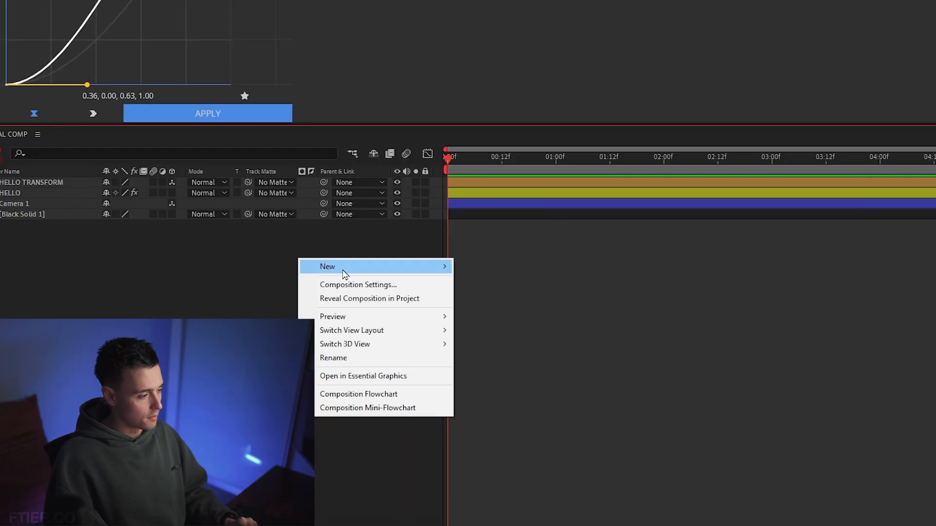
mouse_move(342, 269)
left_click(526, 371)
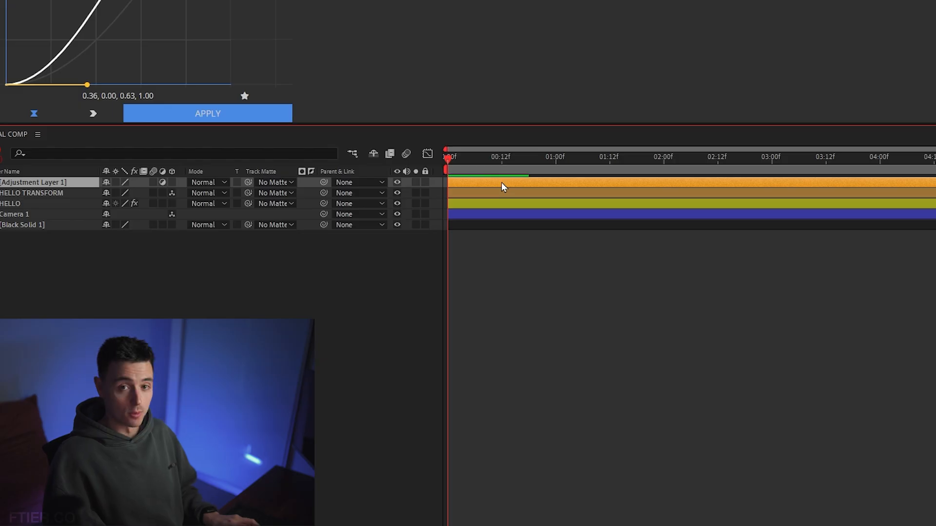
key("ctrl+space")
type("dehancer")
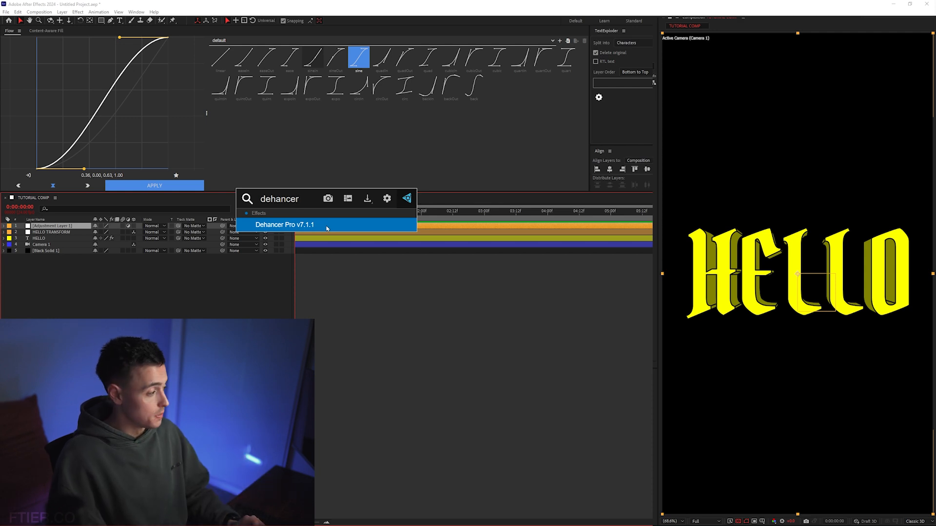
left_click(326, 227)
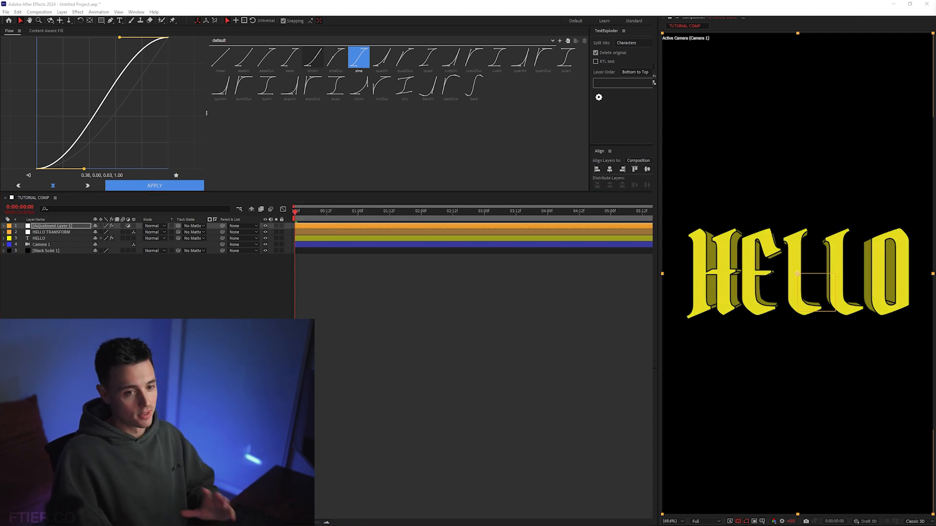
Set the film profile of Dehancer Pro on Adjustment Layer 1 to Kodak Vision3 200T and reopen the profile choices
left_click_drag(462, 43, 417, 7)
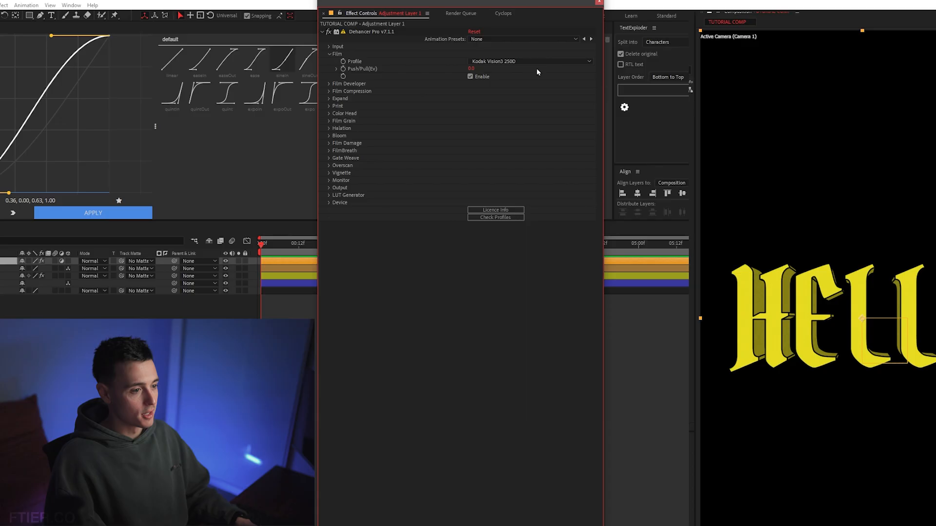
left_click(537, 62)
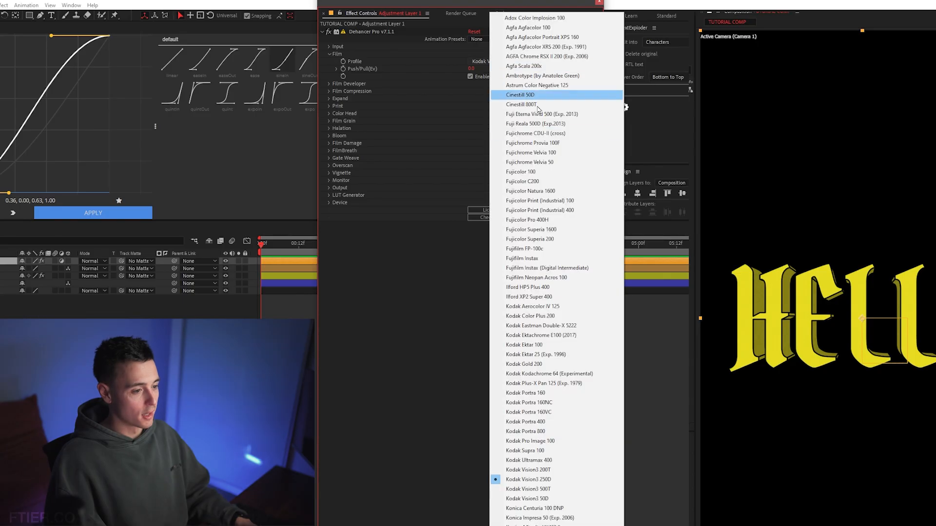
left_click(541, 451)
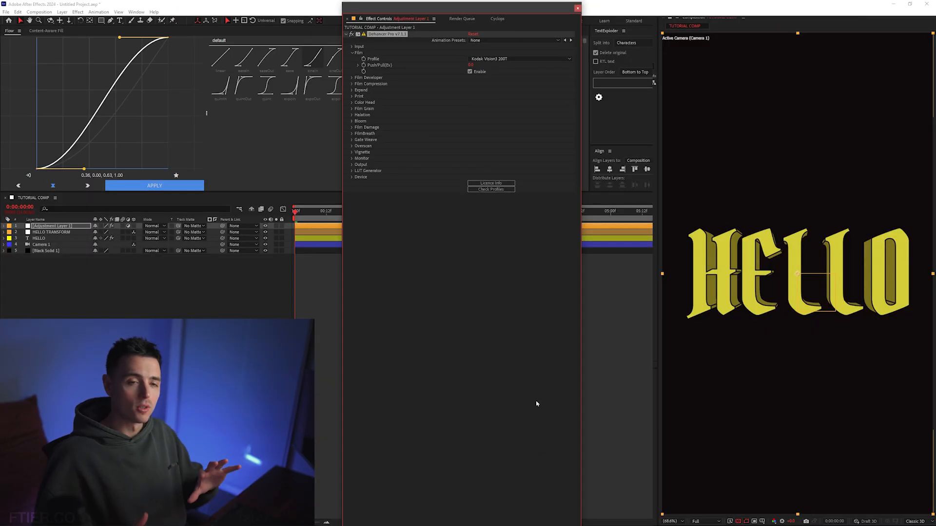
left_click(519, 59)
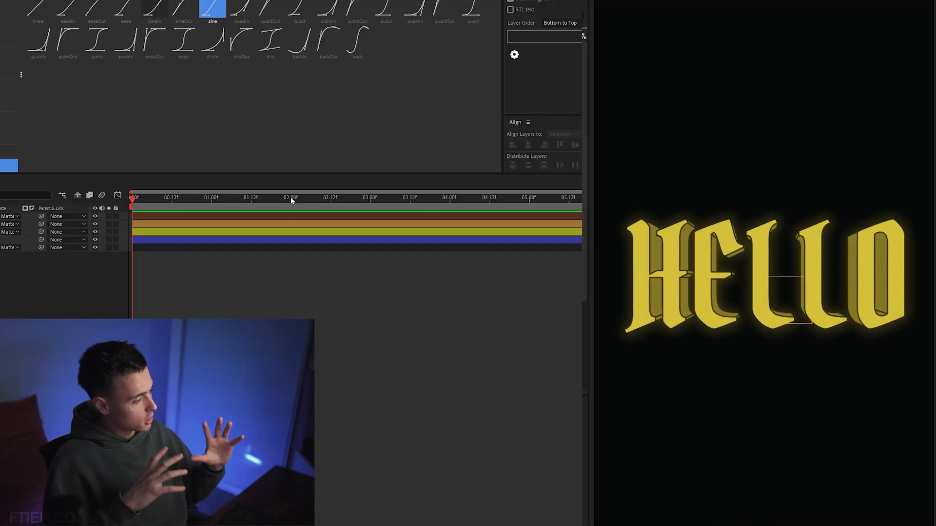
Toggle the Dehancer adjustment layer's visibility repeatedly to compare the text with and without the film look
left_click(95, 218)
left_click(96, 219)
left_click(96, 219)
left_click(95, 219)
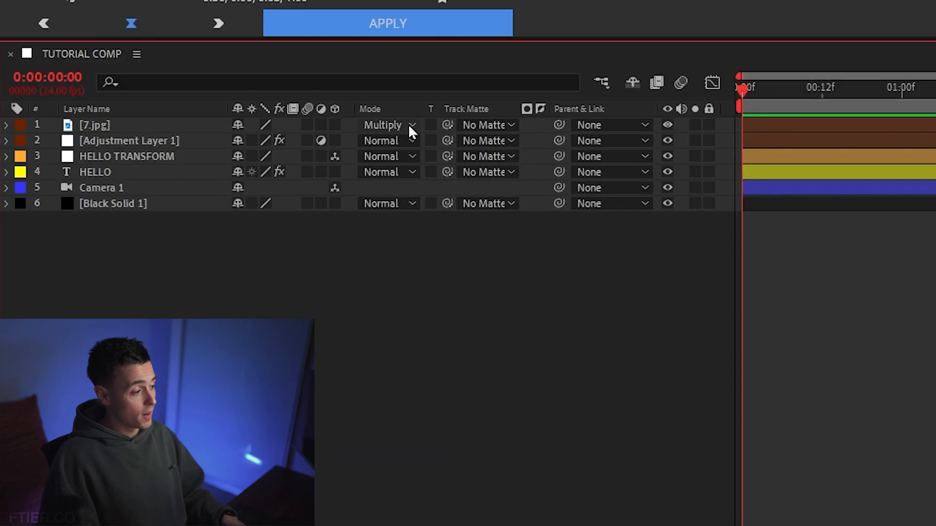
Try the Color Burn and Overlay blending modes on the 7.jpg texture layer and return it to Multiply
left_click(409, 126)
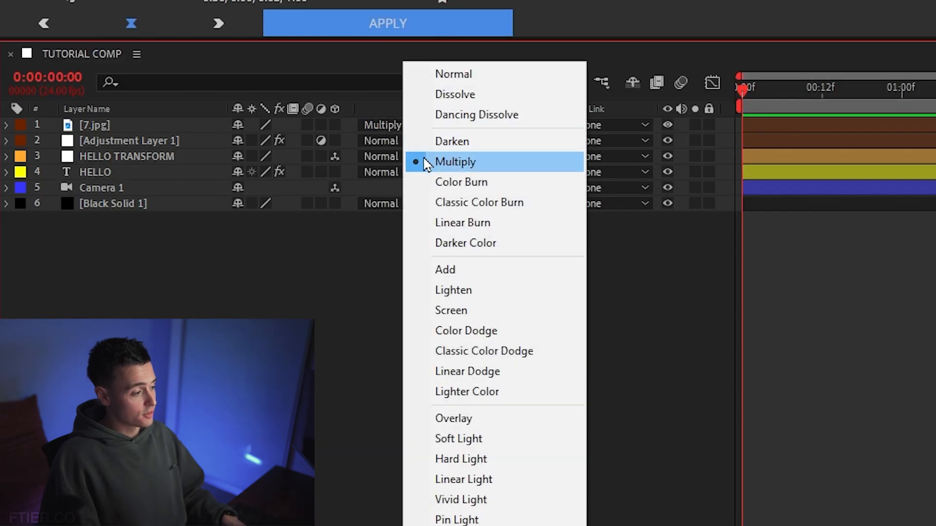
left_click(477, 182)
left_click(385, 125)
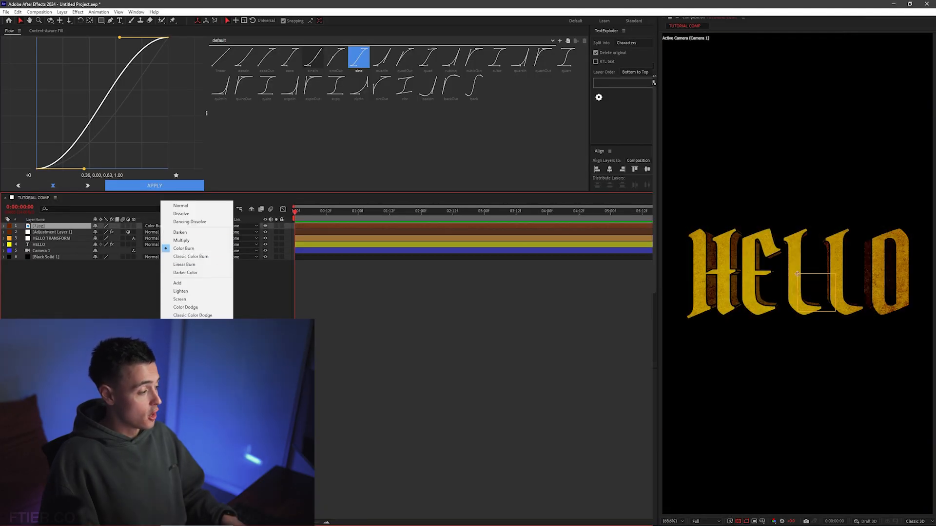
left_click(181, 342)
left_click(154, 226)
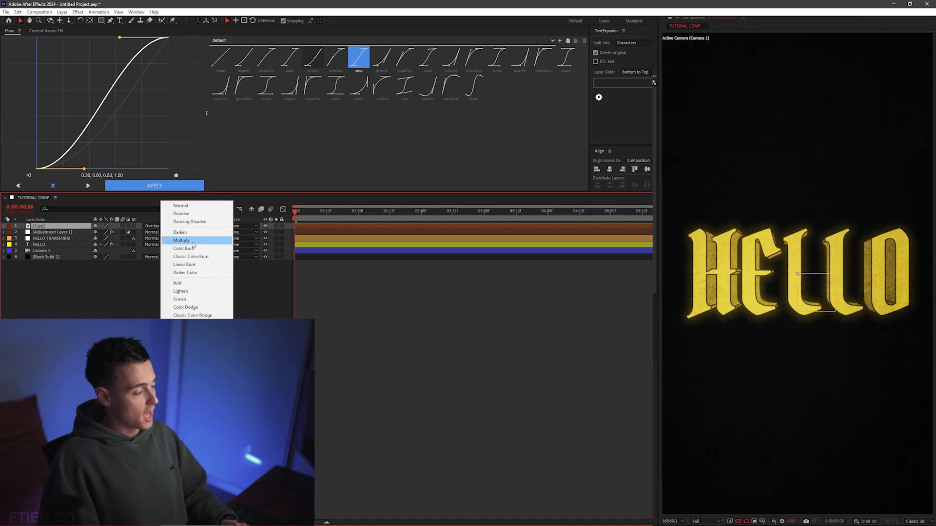
left_click(193, 242)
left_click(208, 295)
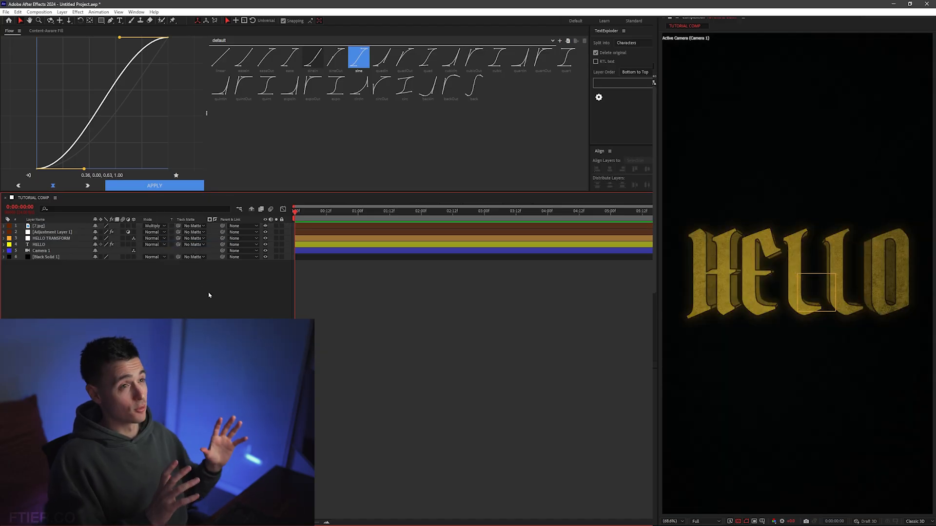
Add a second adjustment layer above the 7.jpg texture and apply the Exposure effect to it
right_click(238, 281)
mouse_move(250, 286)
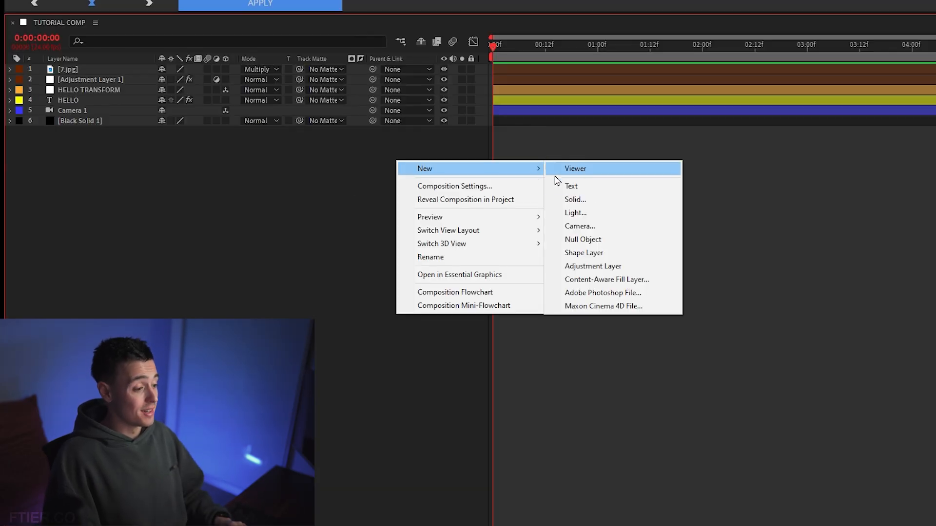
left_click(622, 266)
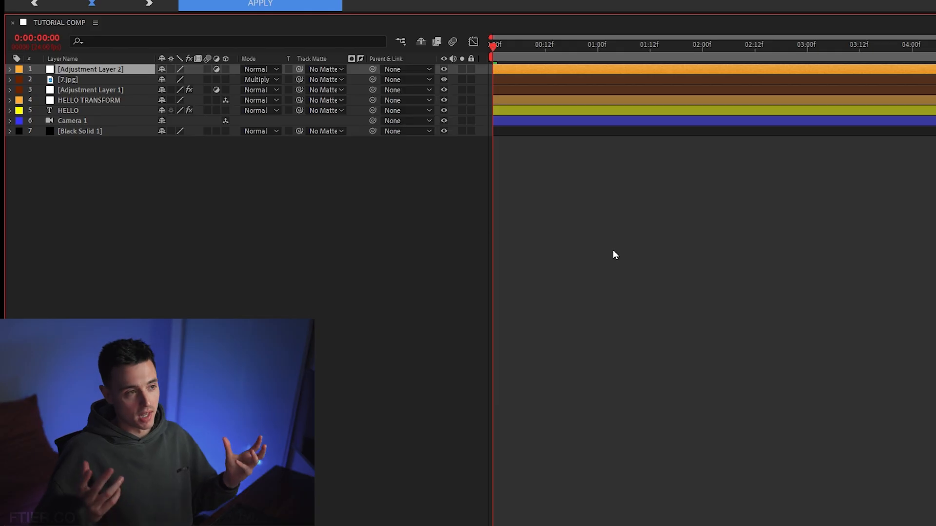
key("ctrl+space")
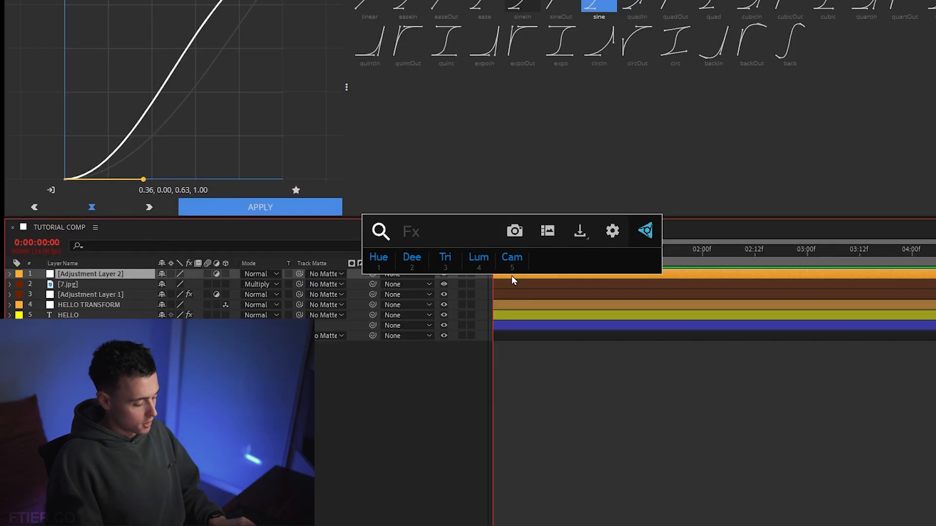
type("expos")
key("Return")
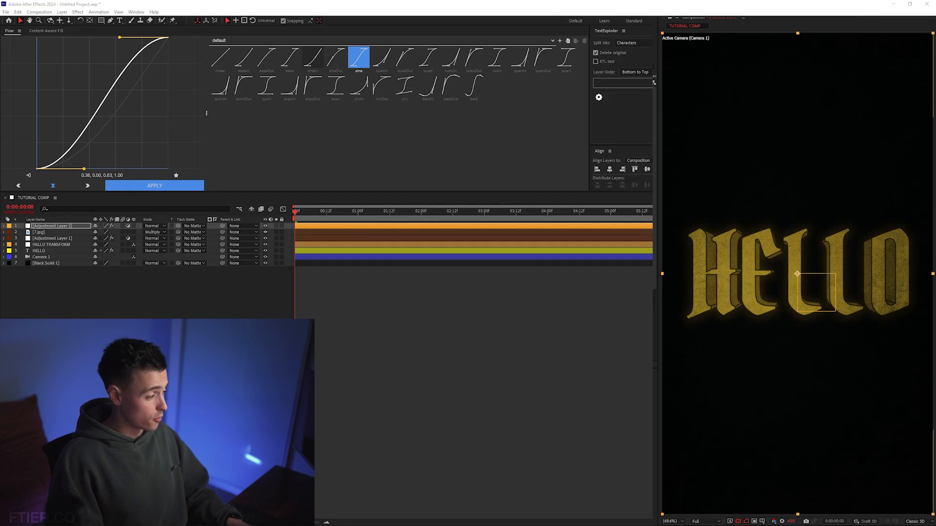
Apply Hue/Saturation to Adjustment Layer 2 with Master Saturation 14, and set its Exposure to 1.40
key("ctrl+space")
type("satur")
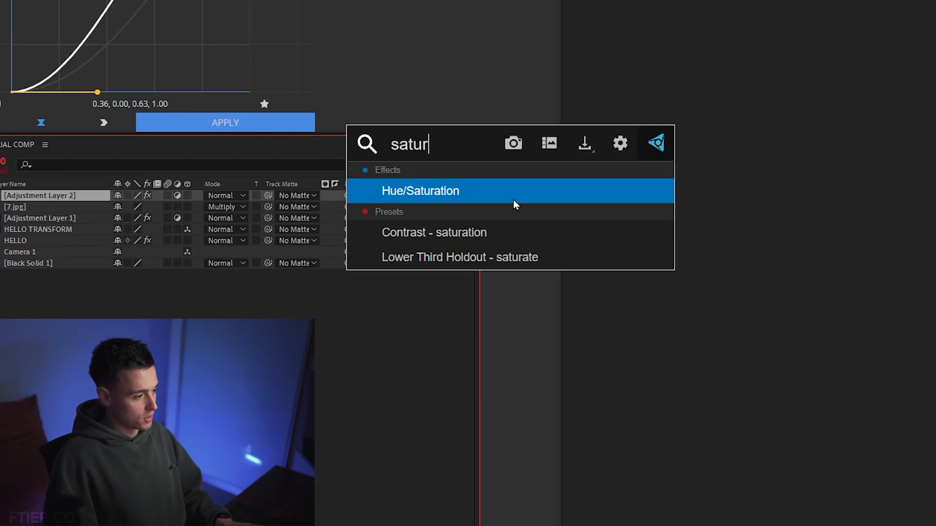
left_click(514, 200)
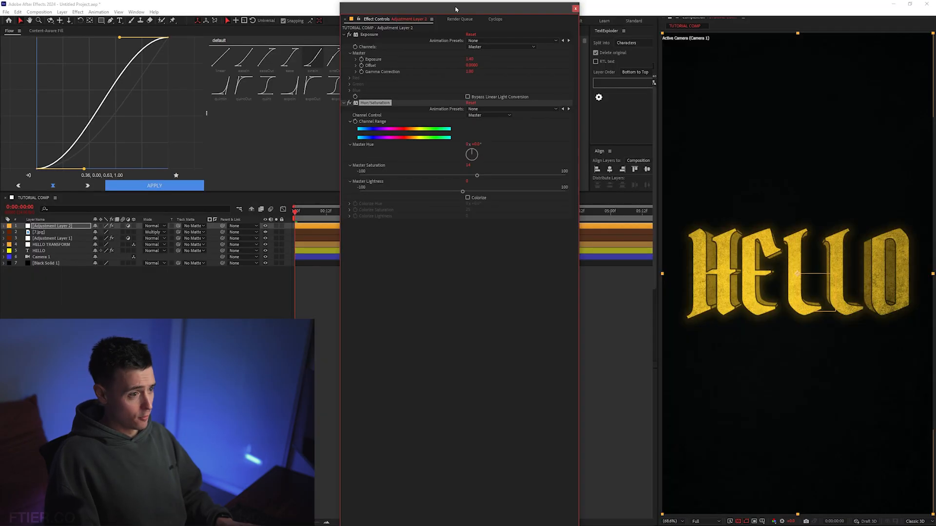
left_click(575, 7)
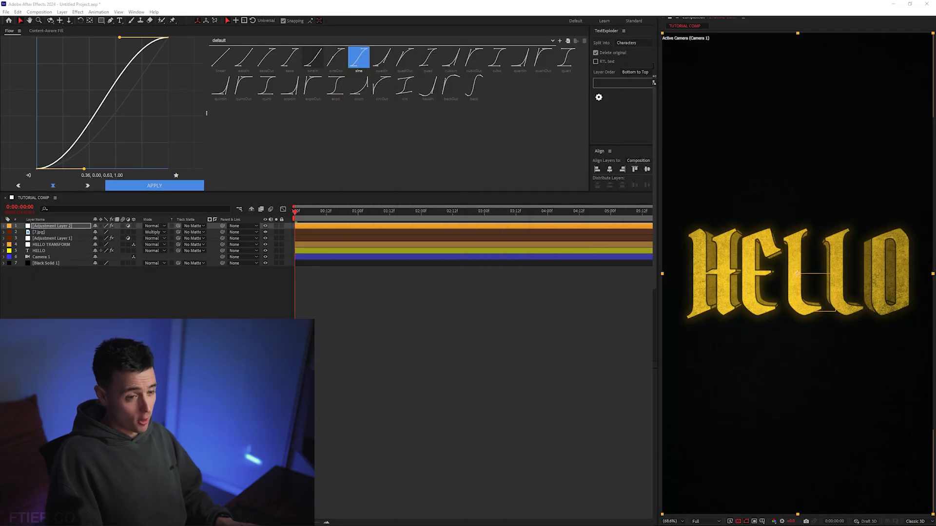
Toggle the visibility of Adjustment Layer 2, the 7.jpg texture and Adjustment Layer 1 to compare the look without them
left_click(265, 226)
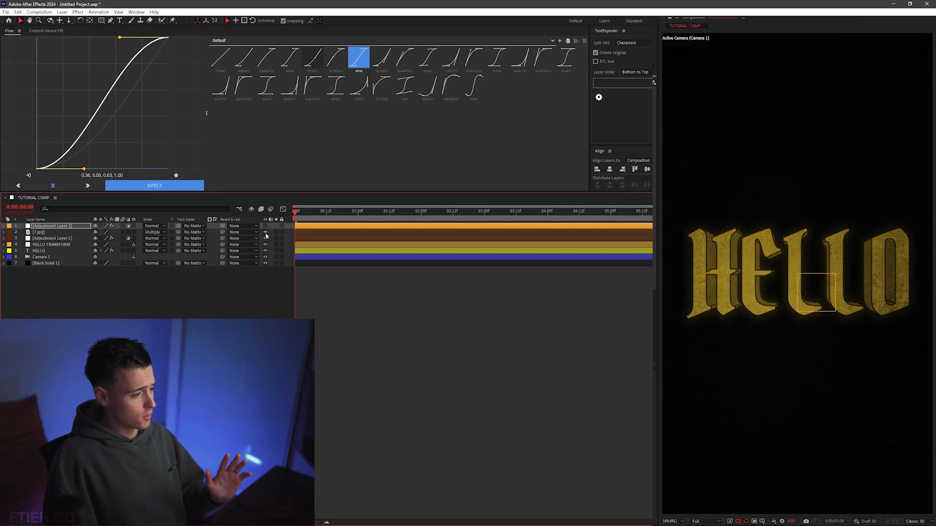
left_click(266, 233)
left_click(266, 238)
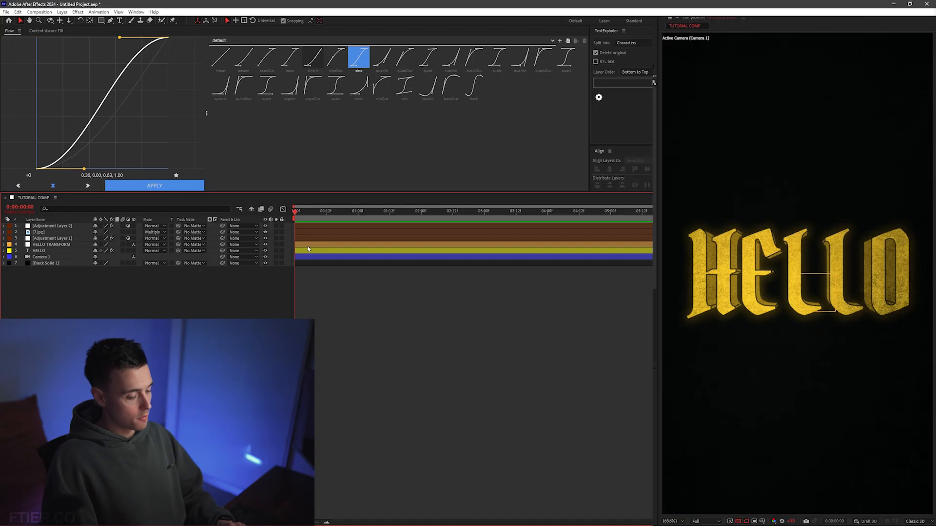
Tilt the extruded HELLO text by changing the X Rotation of the HELLO TRANSFORM null
left_click(308, 246)
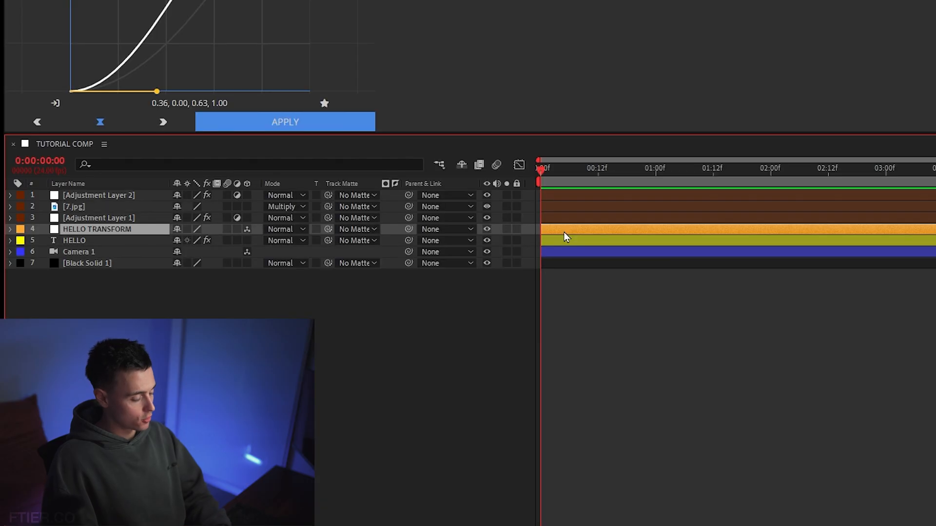
key("r")
left_click_drag(195, 265, 173, 263)
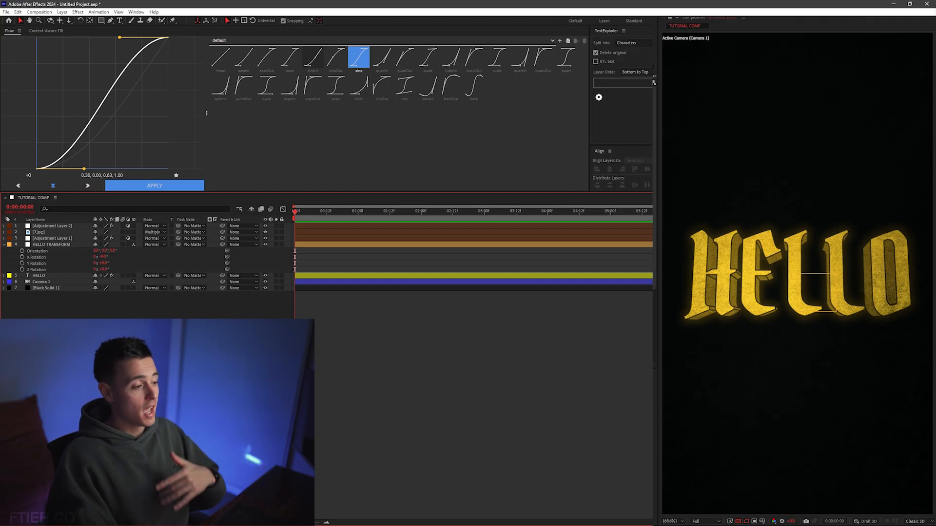
Hide and restore Adjustment Layer 2, the 7.jpg texture and Adjustment Layer 1 to compare the plain and styled text
left_click_drag(266, 228, 265, 226)
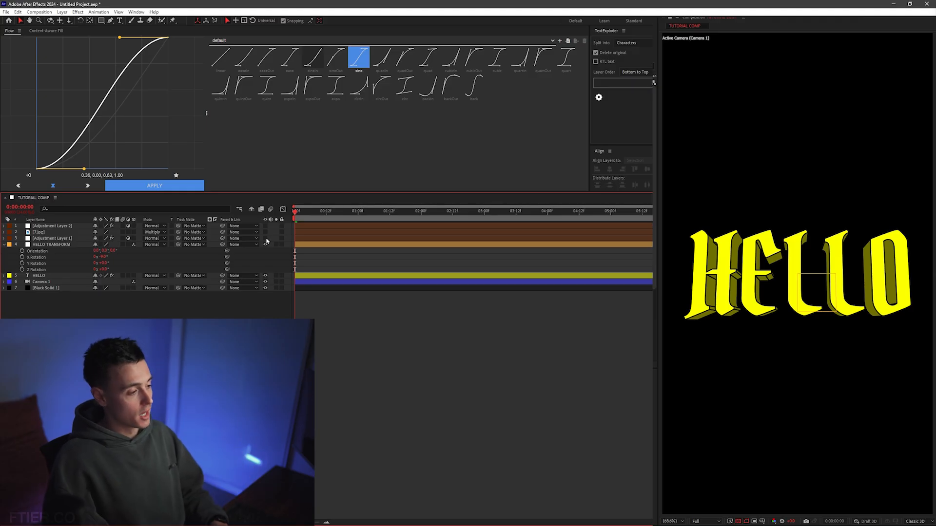
left_click_drag(266, 239, 266, 226)
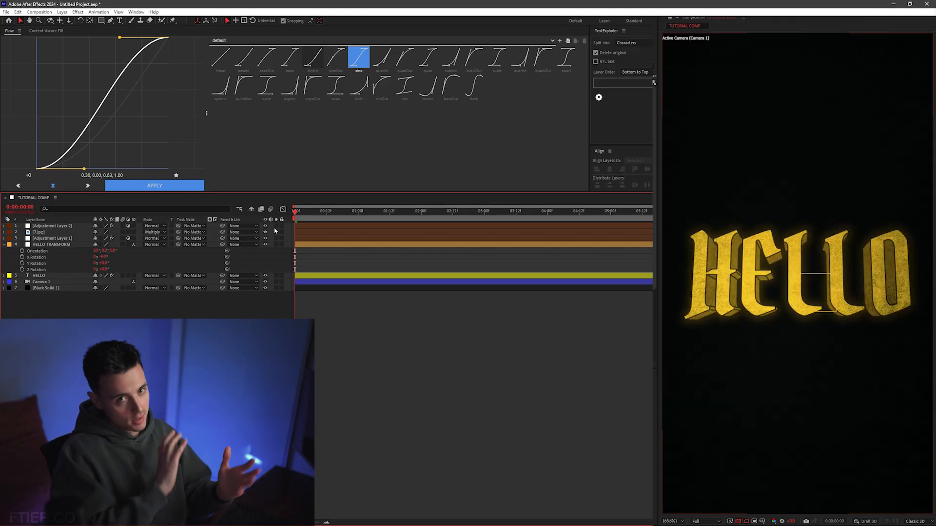
Add a new adjustment layer, apply CC Force Motion Blur to it, and place it directly below the DEHANCER layer
right_click(156, 280)
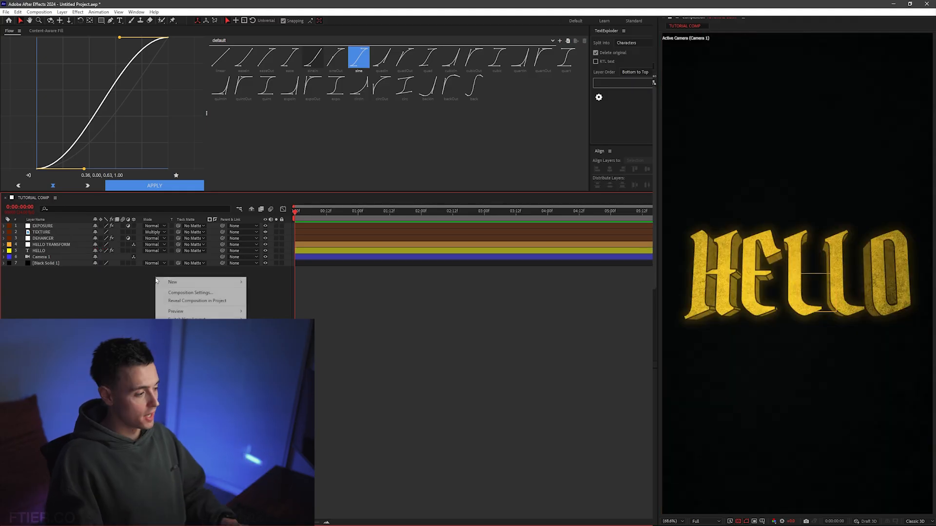
mouse_move(175, 282)
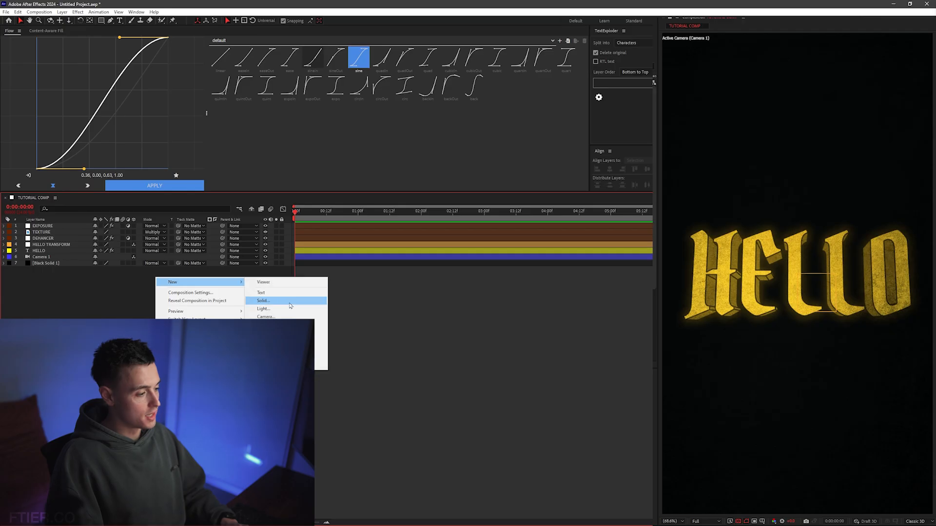
left_click(320, 341)
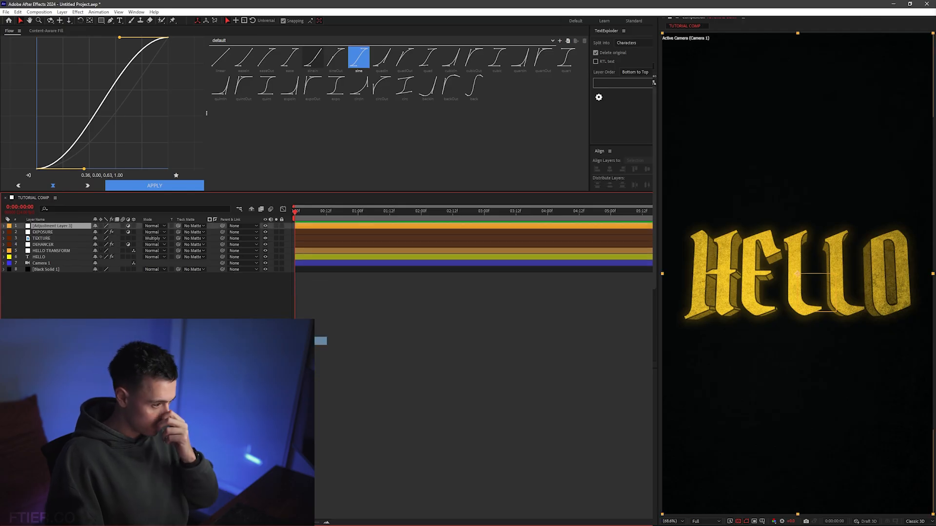
key("ctrl+space")
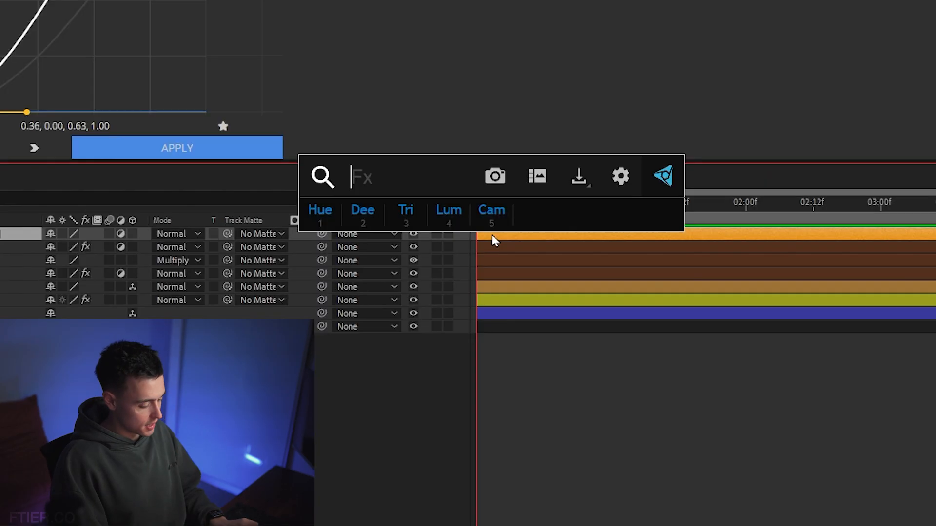
type("cc for")
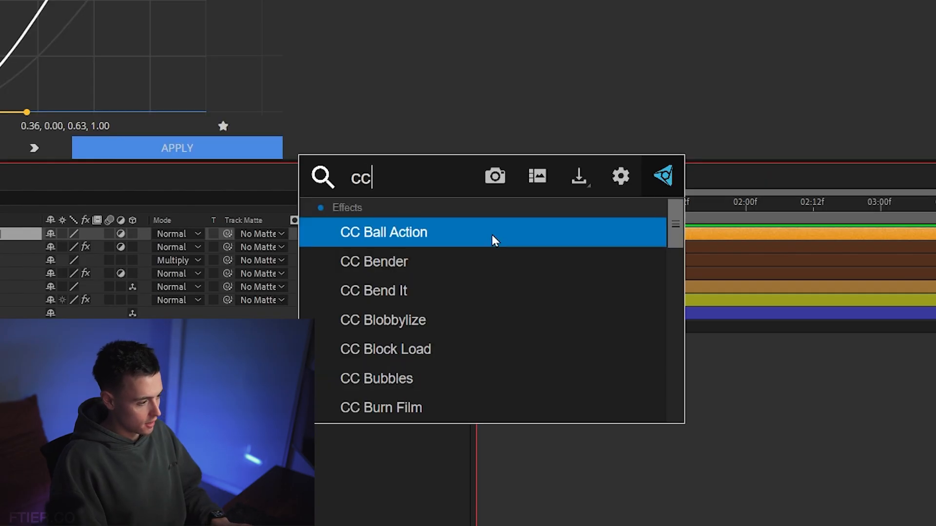
key("Return")
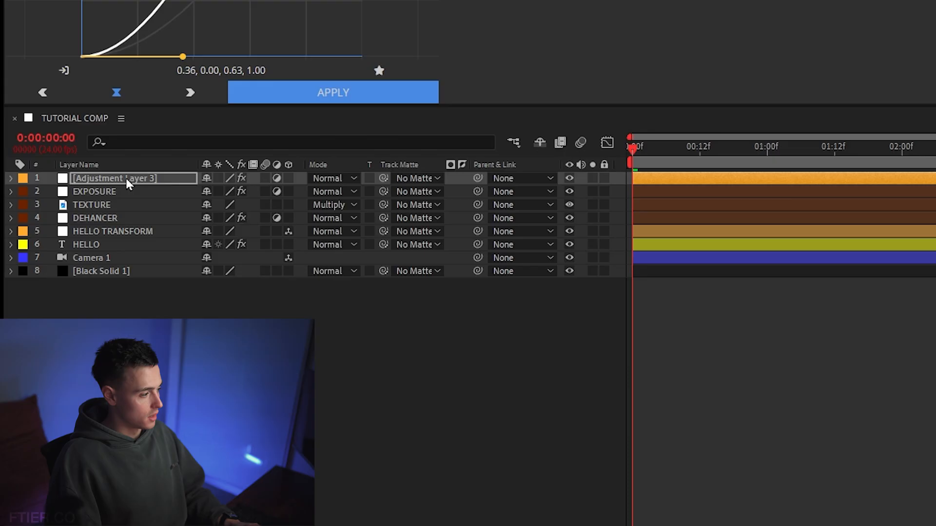
left_click_drag(126, 177, 127, 225)
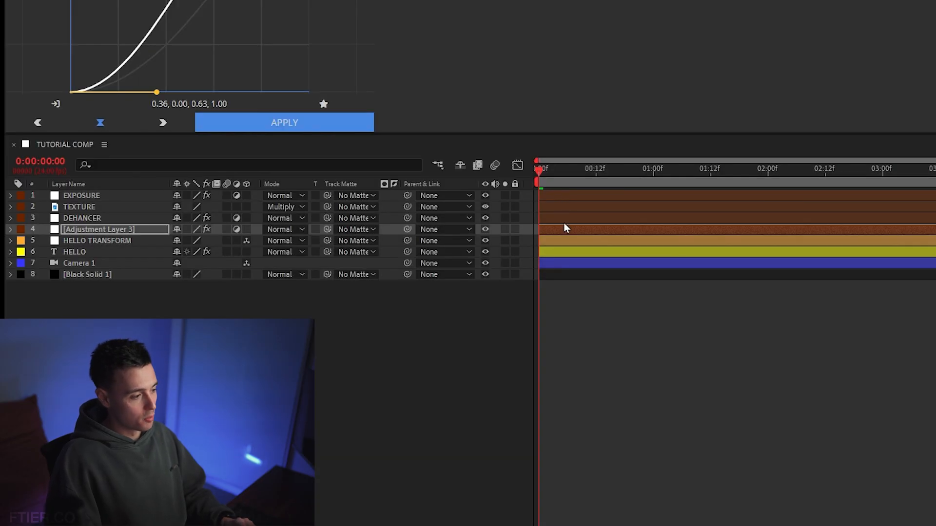
left_click(563, 219)
left_click(566, 208)
left_click(568, 198)
Create a black solid named CC PARTICLE WORLD above Camera 1 and apply the CC Particle World effect to it
right_click(281, 241)
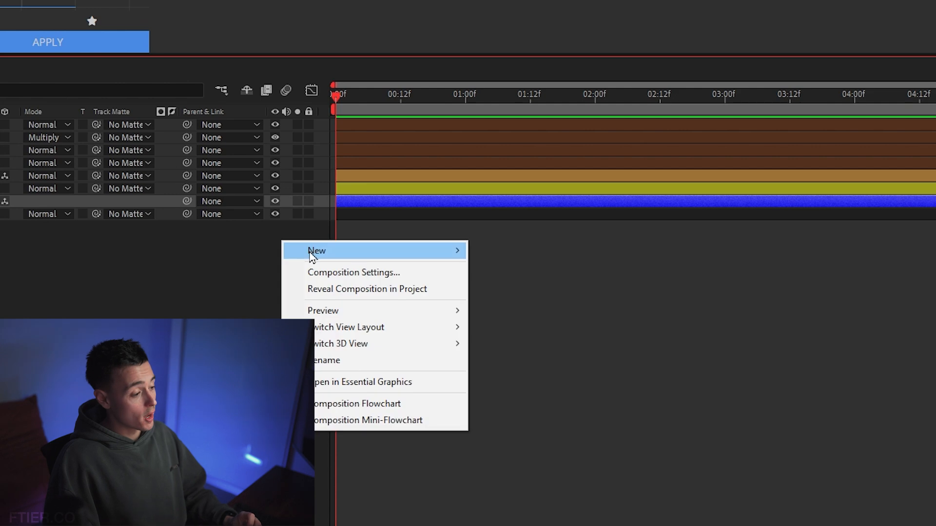
mouse_move(412, 253)
left_click(551, 289)
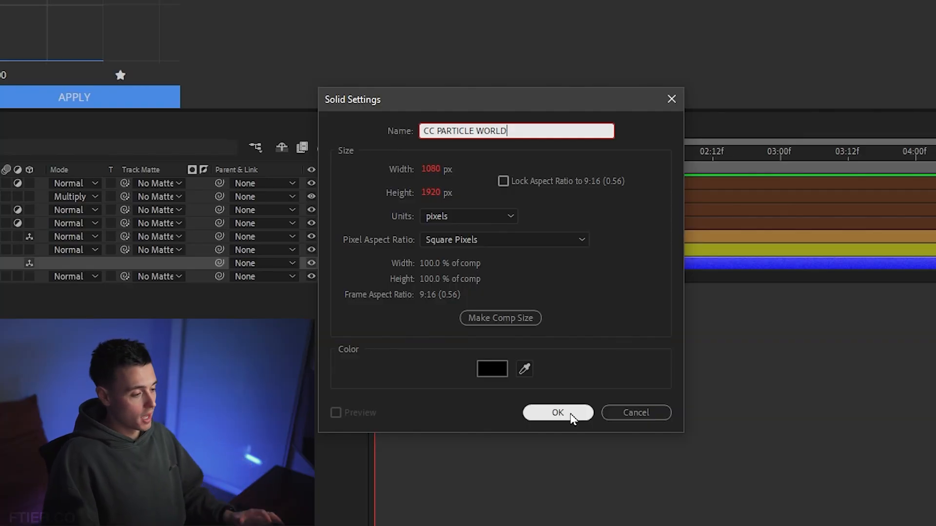
left_click(561, 418)
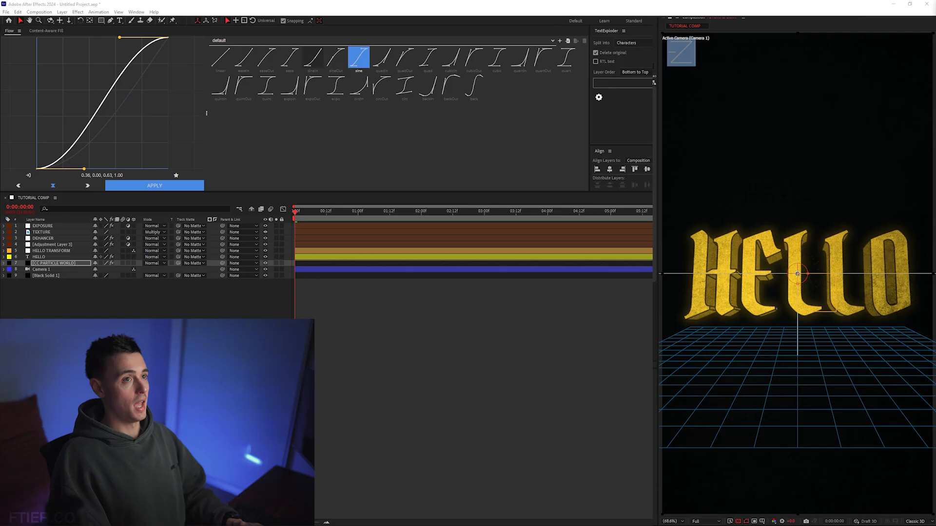
Expand the CC Particle World settings and disable Position, Radius, Motion Path, Grid, Horizon and Axis Box under Grid & Guides
key("F3")
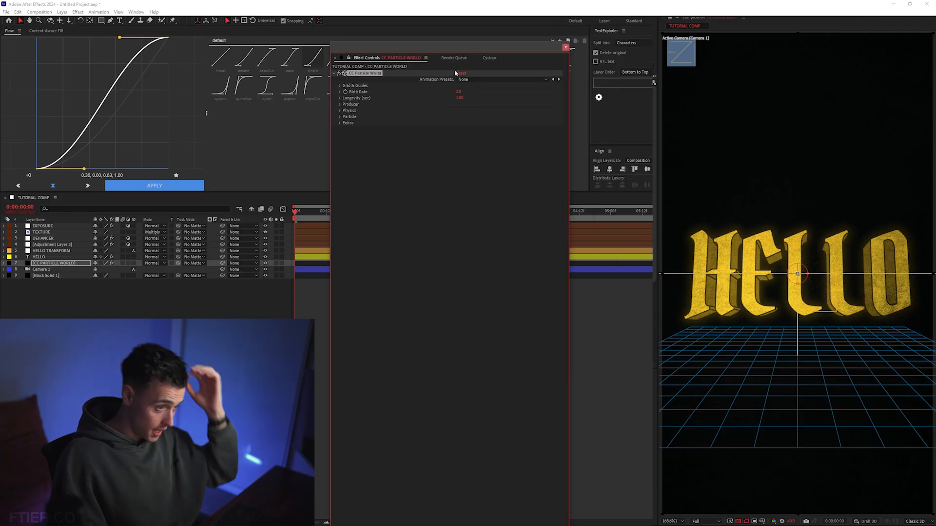
left_click(339, 123)
left_click(340, 117)
left_click(340, 111)
left_click(339, 104)
left_click(339, 98)
left_click(340, 87)
left_click(340, 161)
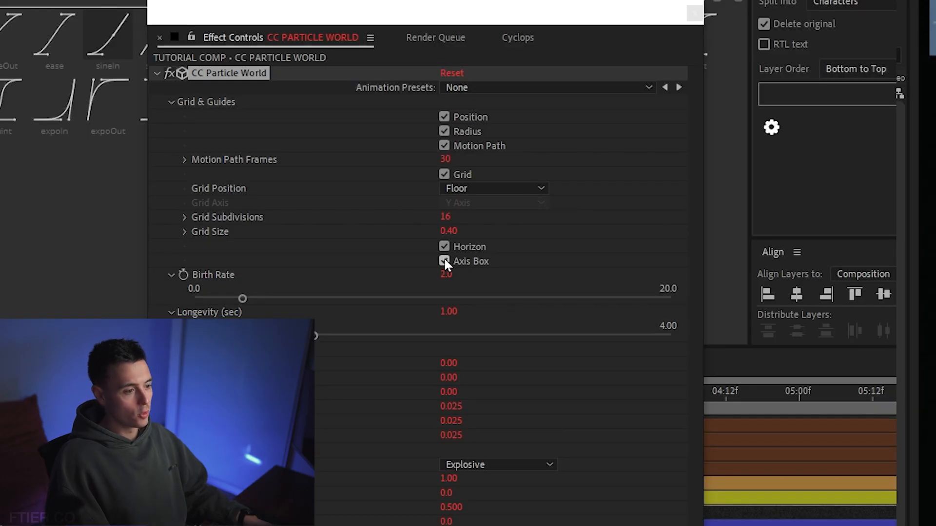
left_click(443, 261)
left_click(444, 174)
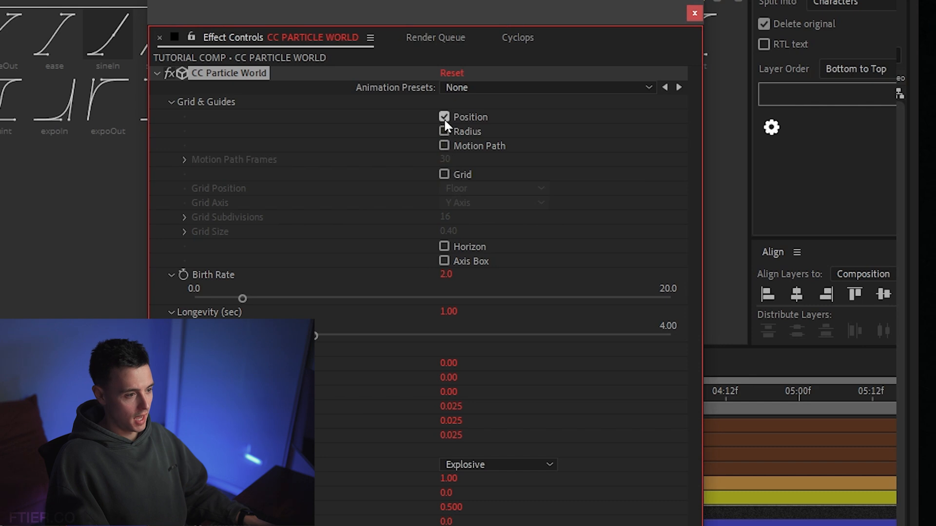
Set the particles' Longevity to 5 seconds and the Producer's Radius X, Y and Z to 5 each
left_click(447, 43)
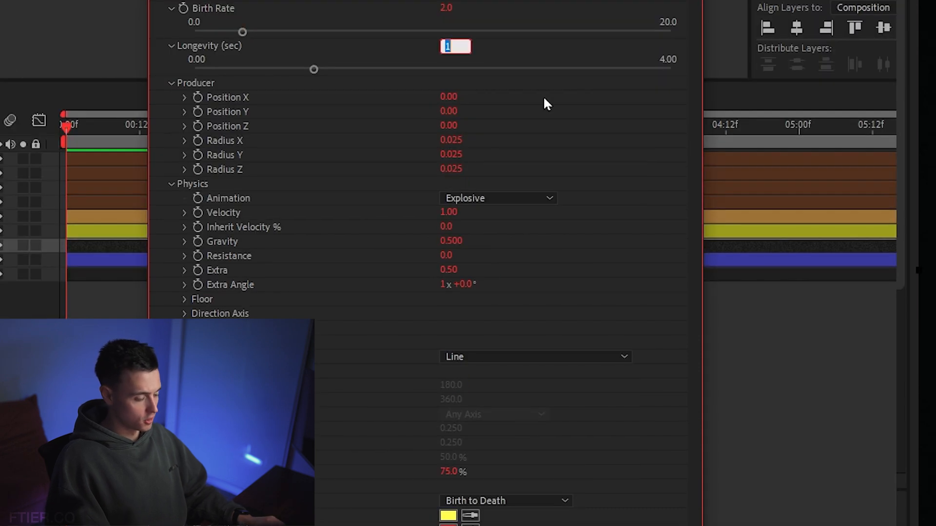
type("5")
key("Return")
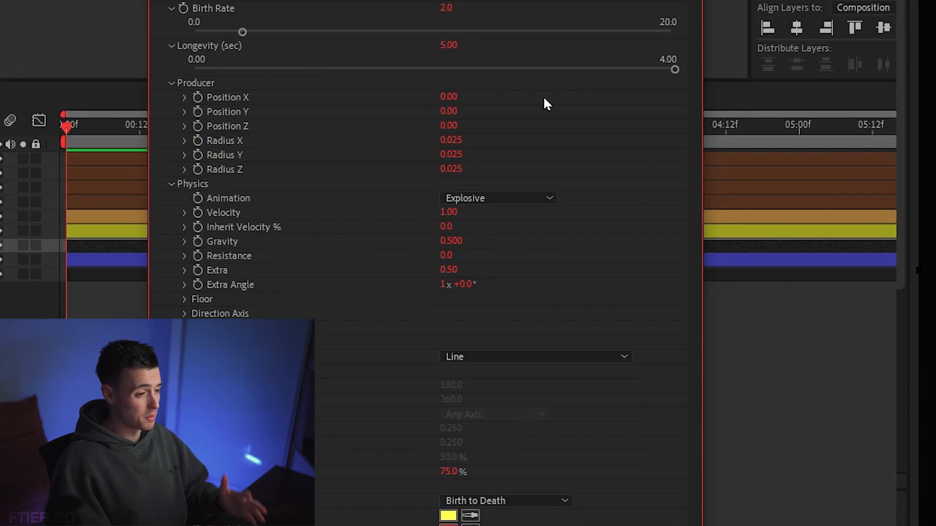
left_click(458, 141)
key("Tab")
type("5")
type("5")
key("Return")
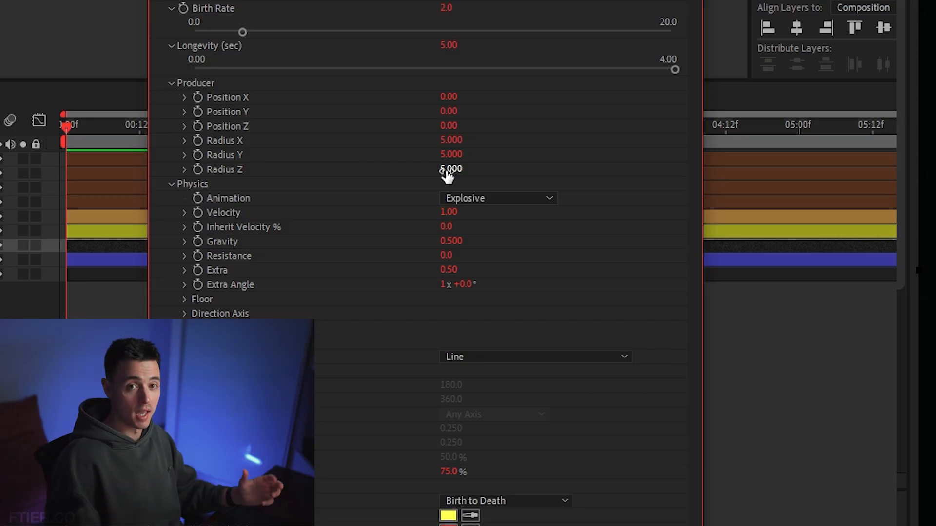
Set both Velocity and Gravity to 0 in the Physics settings of CC Particle World
left_click(448, 212)
type("0")
key("Return")
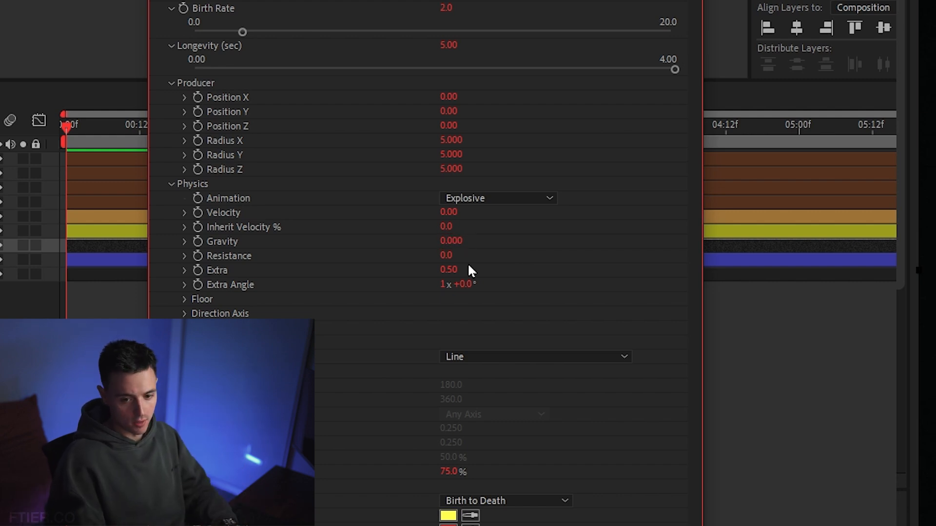
Change the Particle Type to Faded Sphere and set both Birth Size and Death Size to 0.1
scroll(278, 75, "down", 5)
left_click(508, 55)
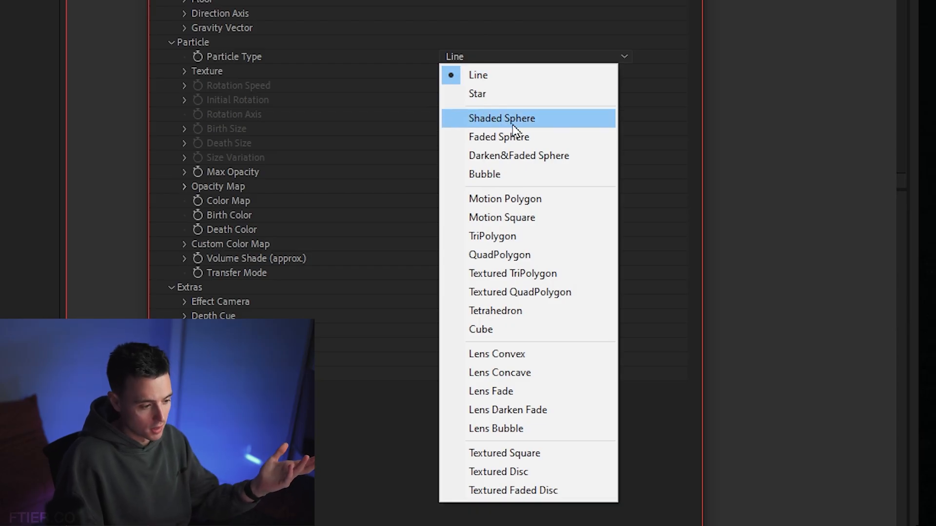
left_click(532, 137)
left_click(454, 129)
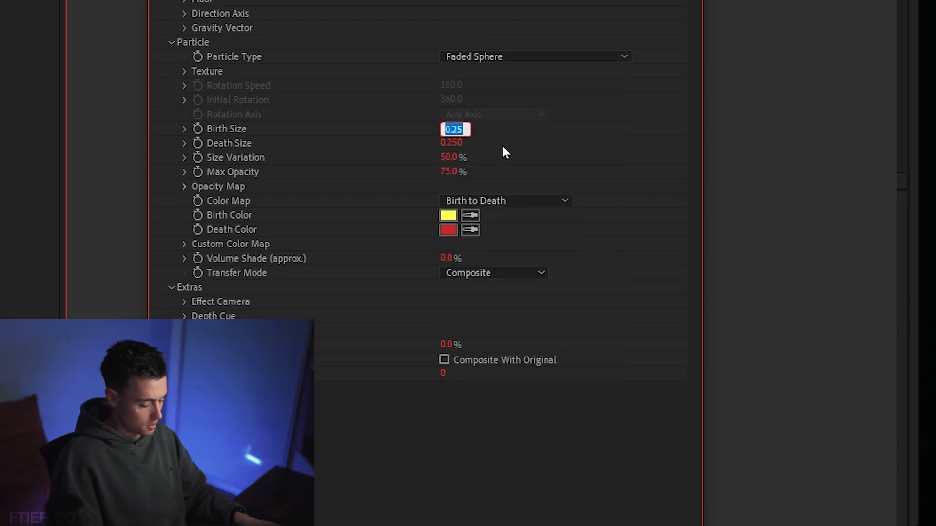
type("0.1")
key("Return")
left_click(454, 141)
key("Return")
Set the particles' Birth Color to white and their Death Color to black
left_click(448, 218)
key("Return")
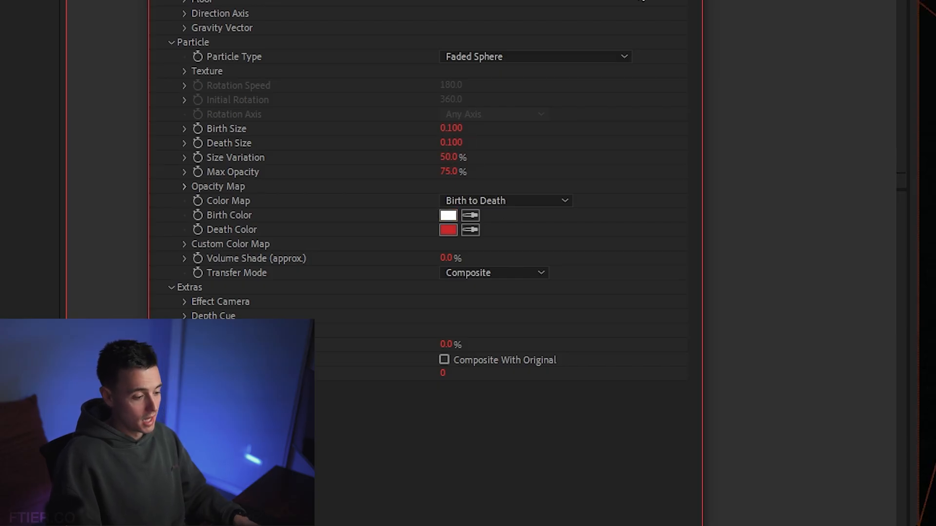
left_click(448, 233)
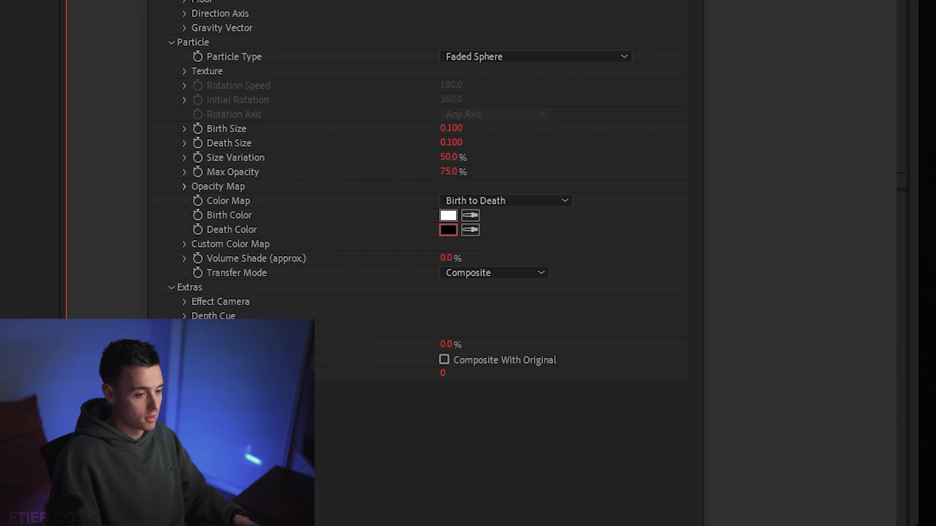
key("Return")
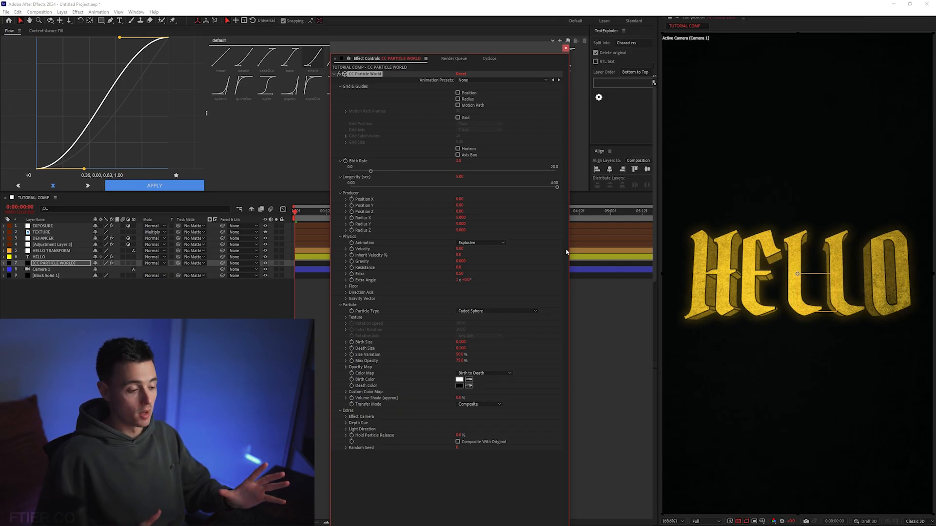
Collapse the CC Particle World parameter groups except Extras, and set the Random Seed to 20
left_click(340, 87)
left_click(340, 161)
left_click(340, 177)
left_click(340, 193)
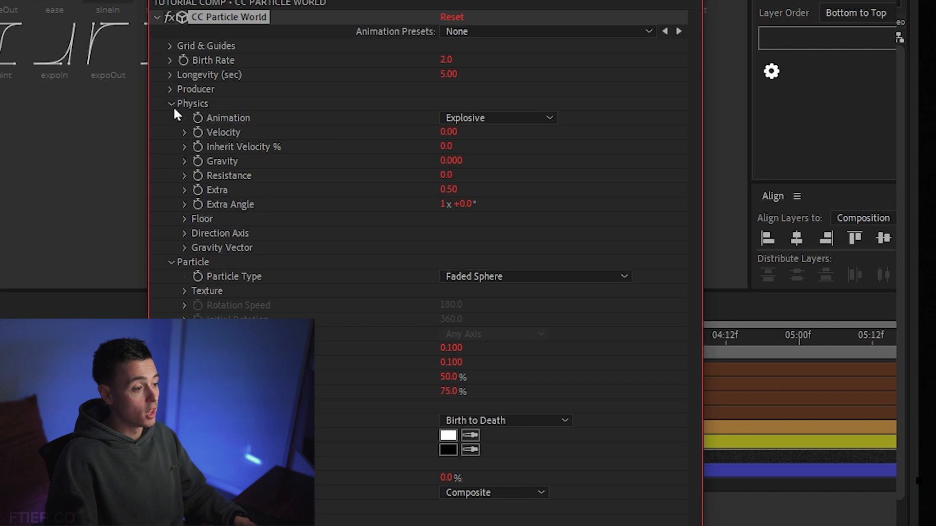
left_click(171, 104)
left_click(172, 117)
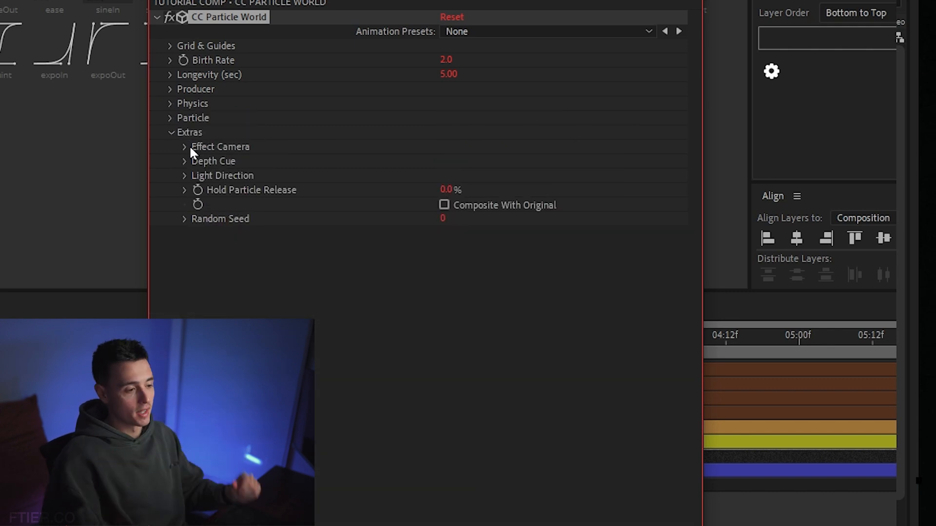
left_click(442, 220)
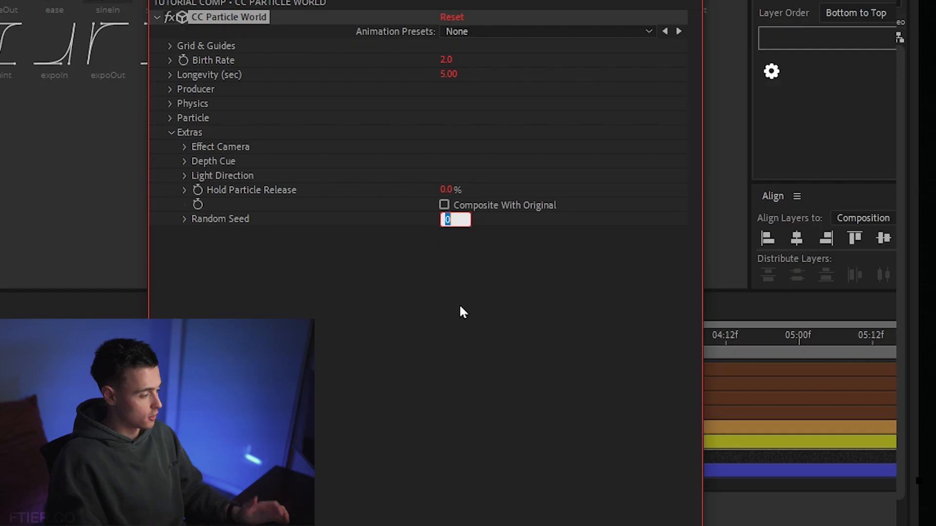
type("20")
key("Return")
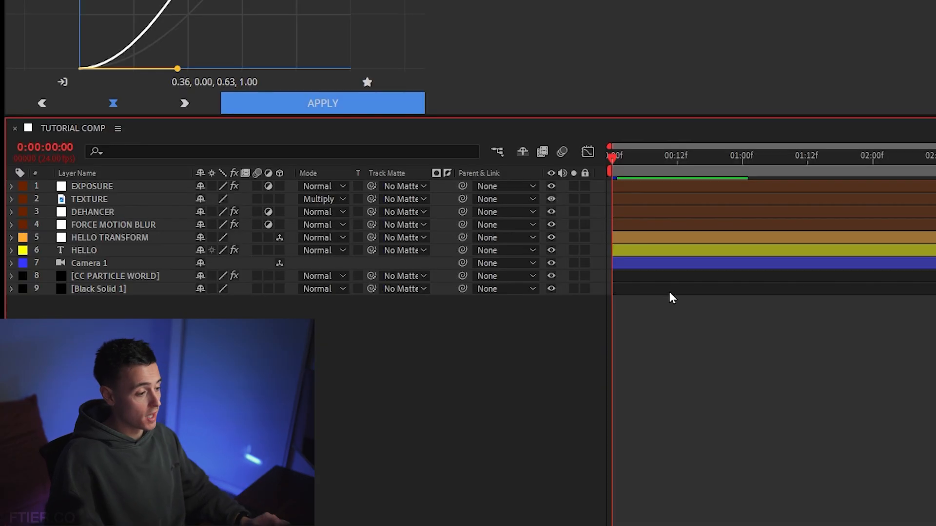
Review the layer stack one layer at a time, from Black Solid 1 up to the EXPOSURE adjustment layer
left_click(323, 276)
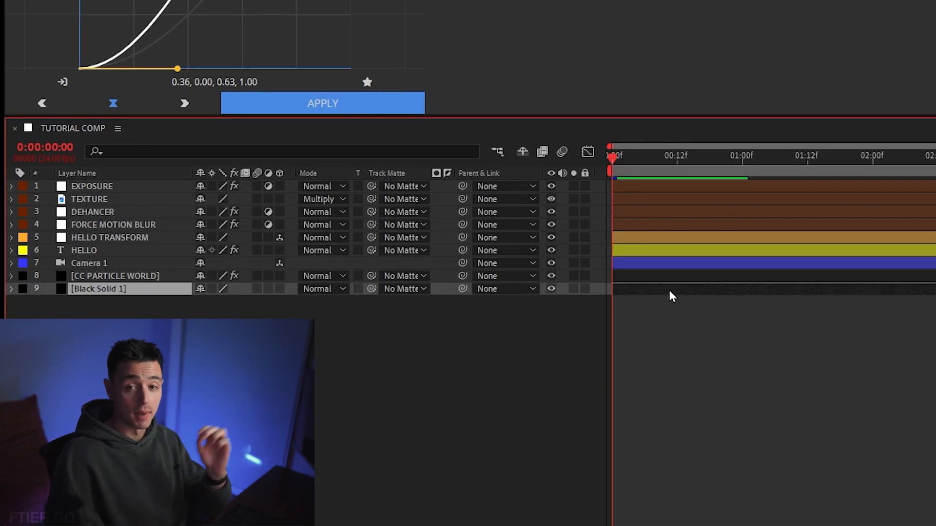
left_click(669, 276)
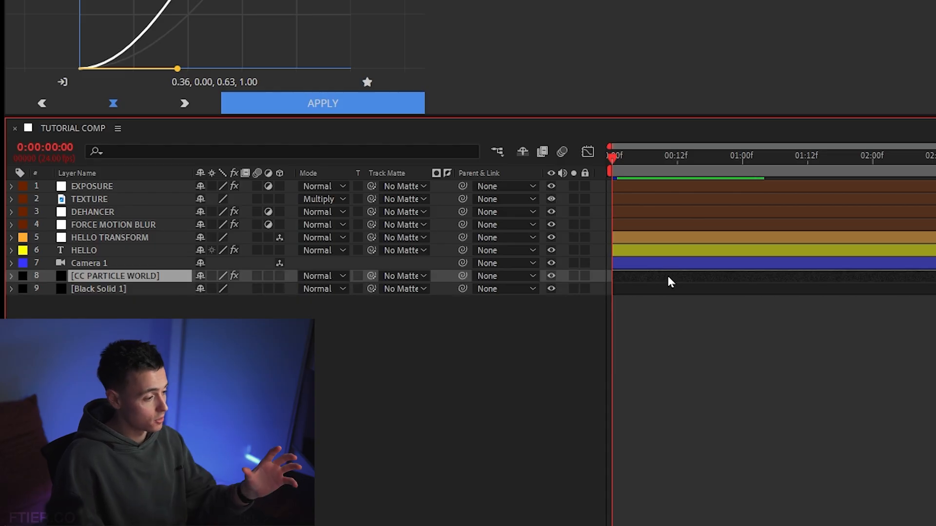
left_click(664, 268)
left_click(662, 250)
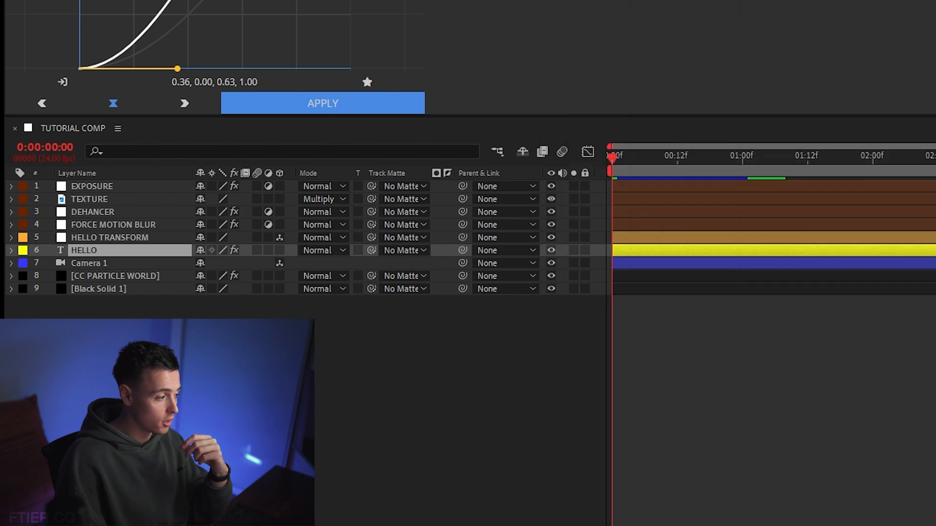
left_click(667, 240)
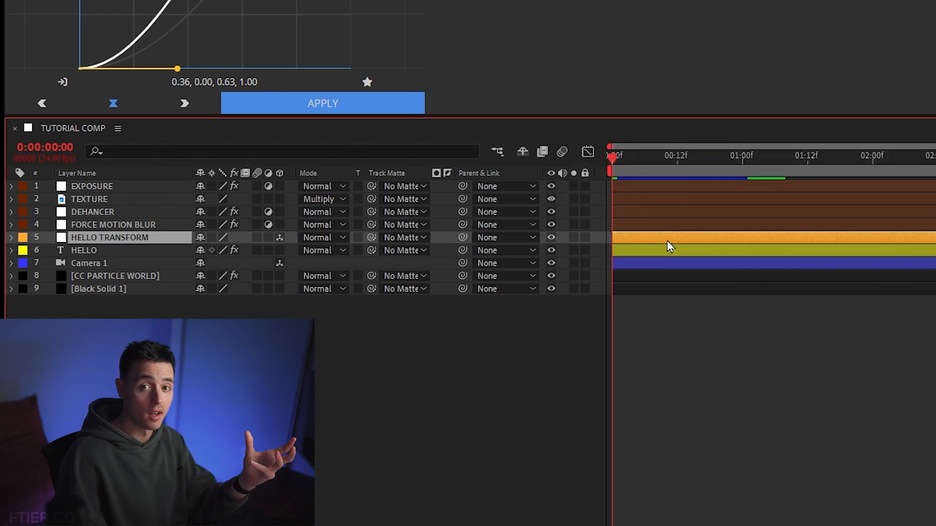
left_click(663, 233)
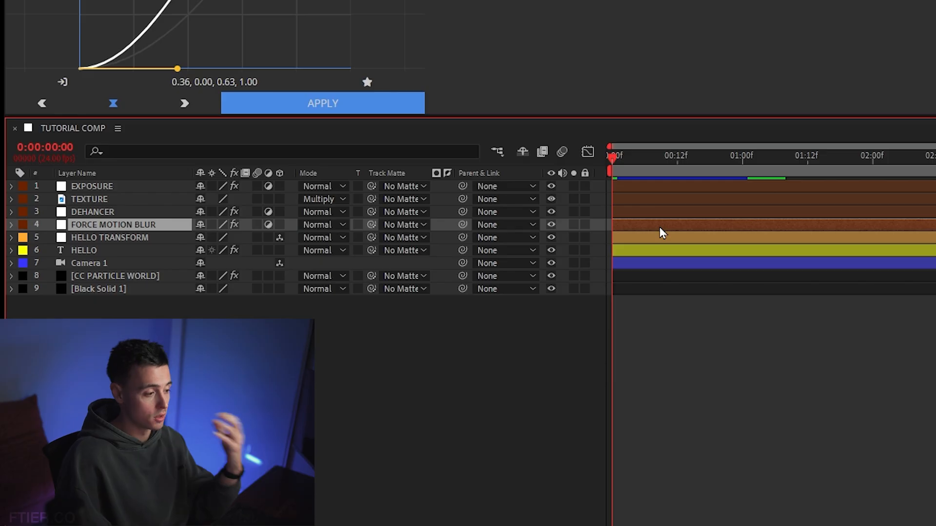
left_click(643, 213)
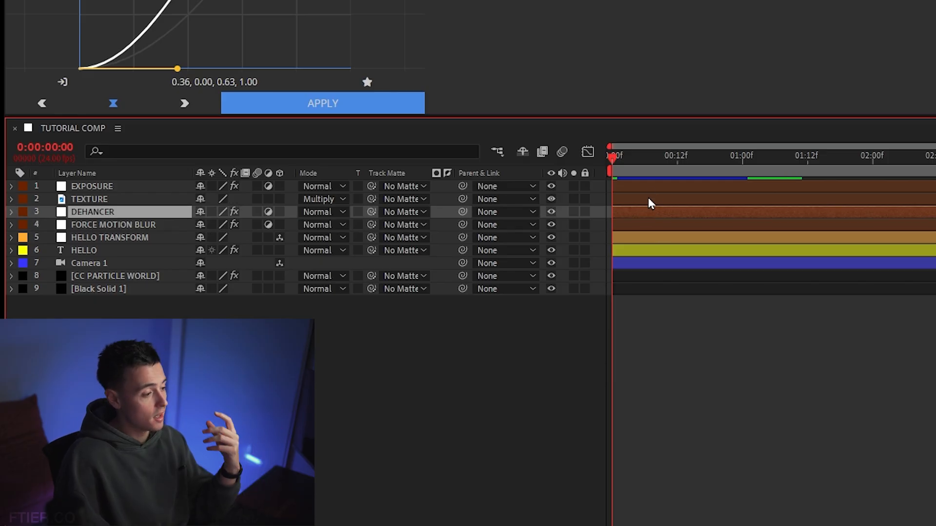
left_click(649, 198)
left_click(657, 185)
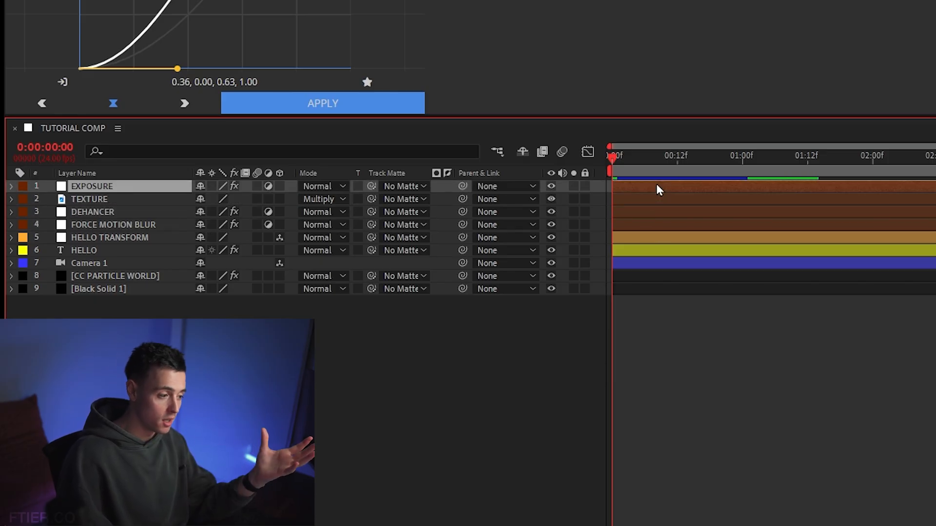